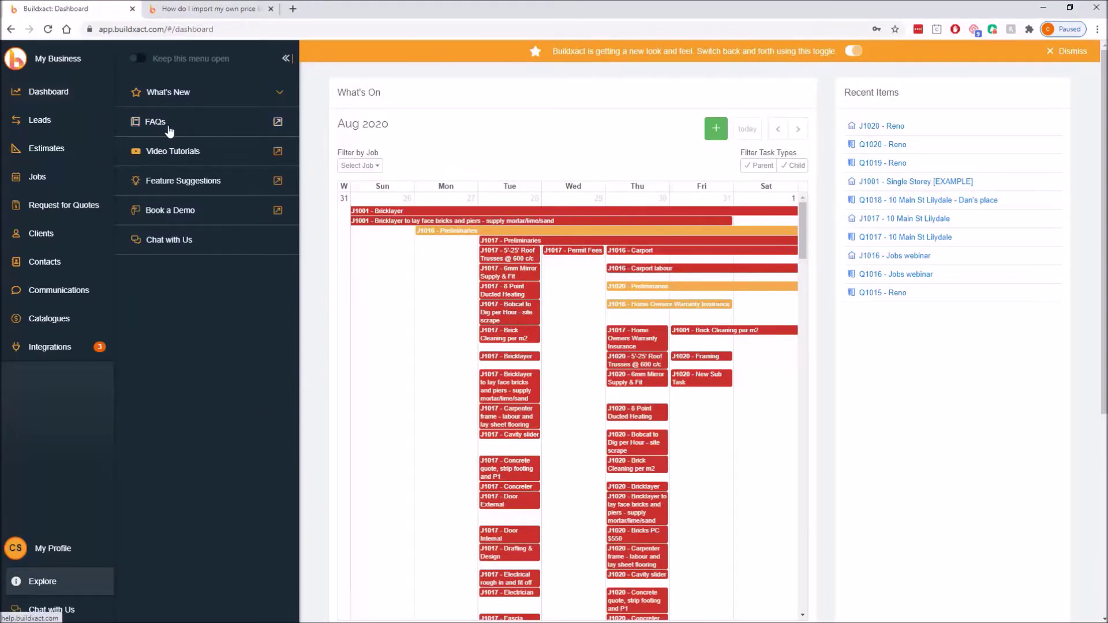
# Step: Review the help article on importing a price list from Excel, covering the template link, formatting tips and duplicate-value instructions
pyautogui.click(205, 10)
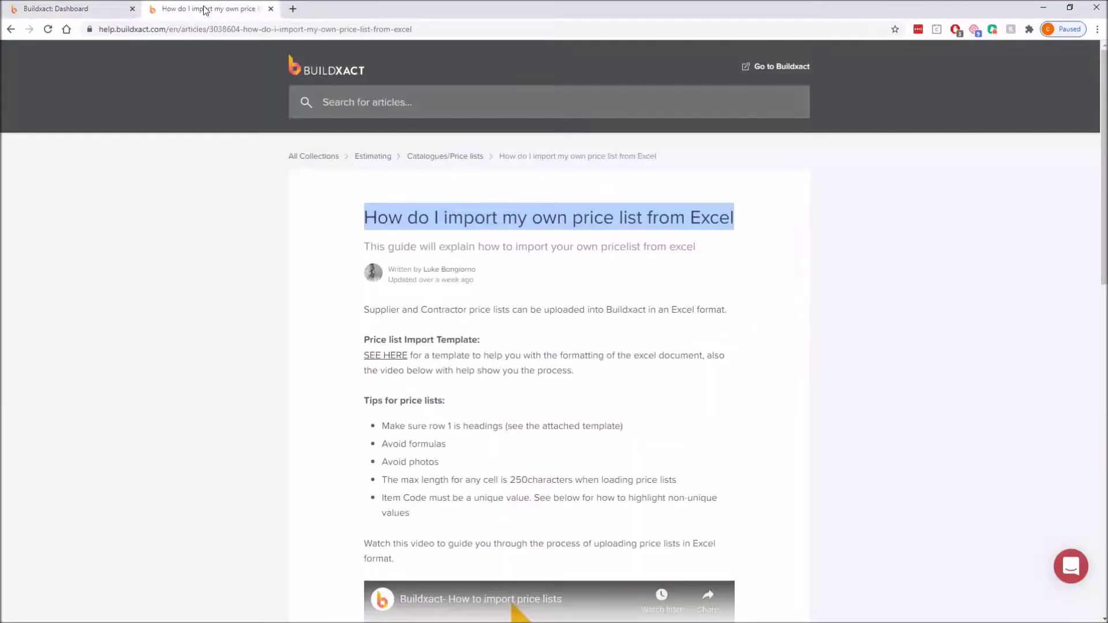
pyautogui.click(338, 236)
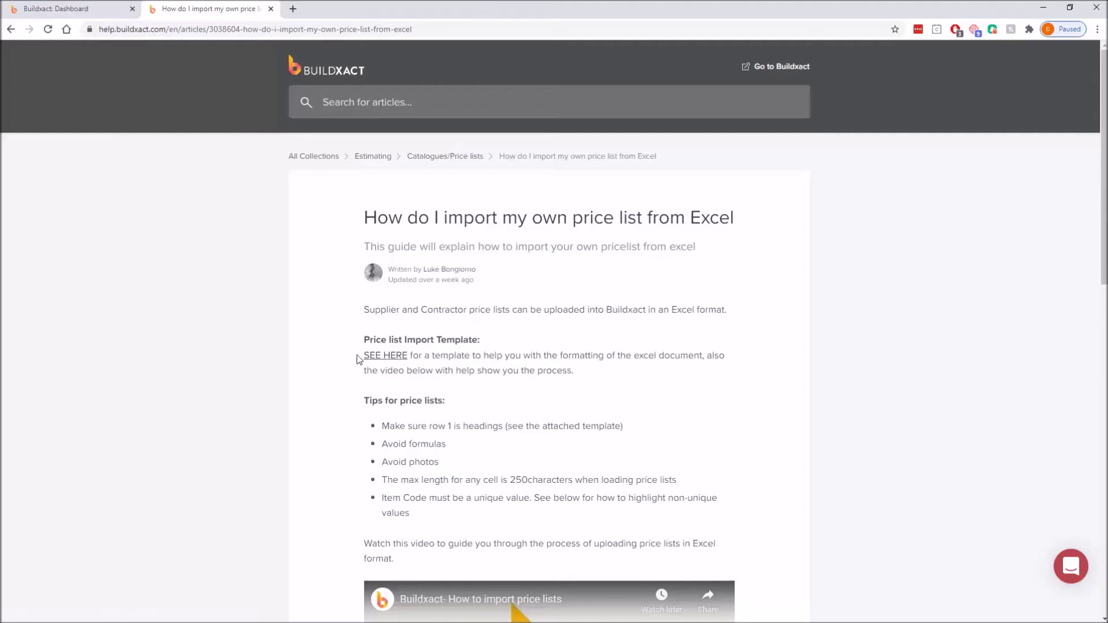
pyautogui.moveTo(359, 360); pyautogui.dragTo(410, 355)
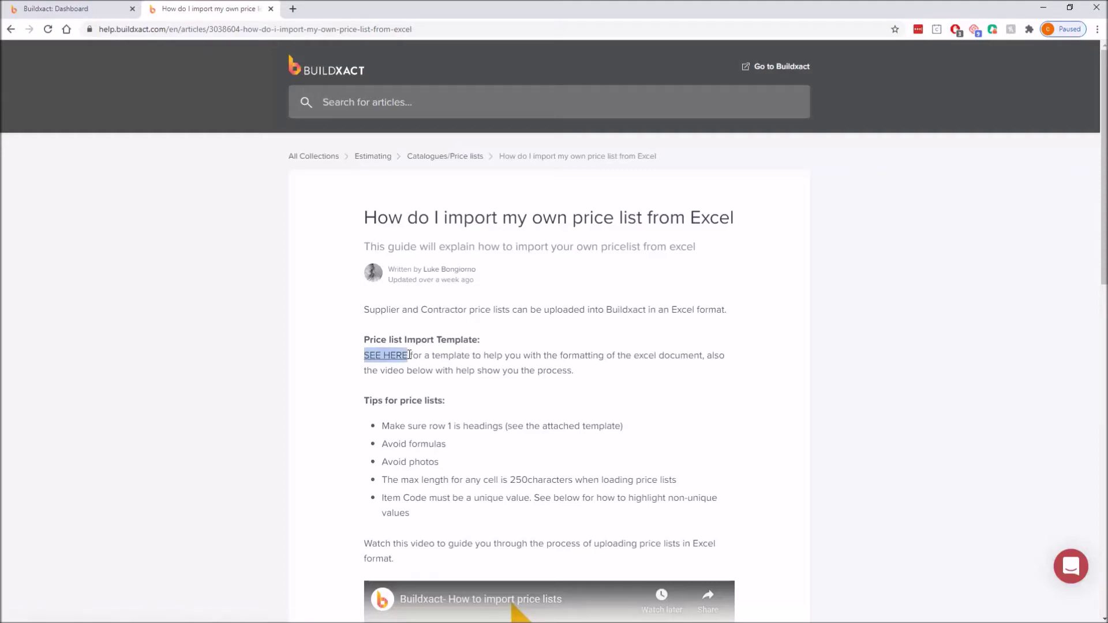
pyautogui.click(370, 360)
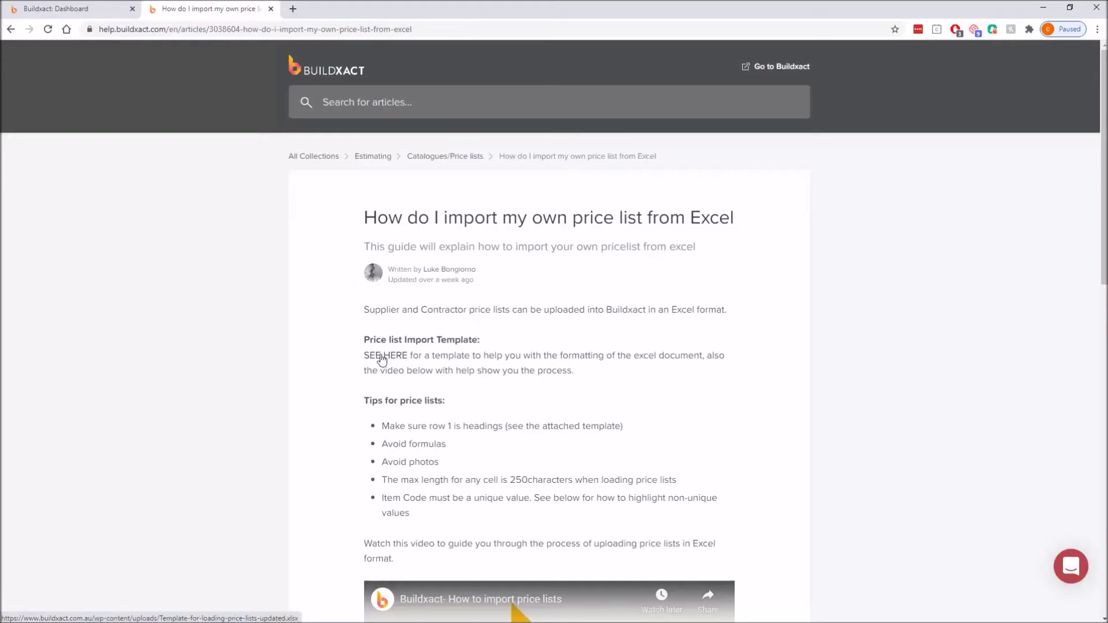
pyautogui.scroll(-3, 525, 410)
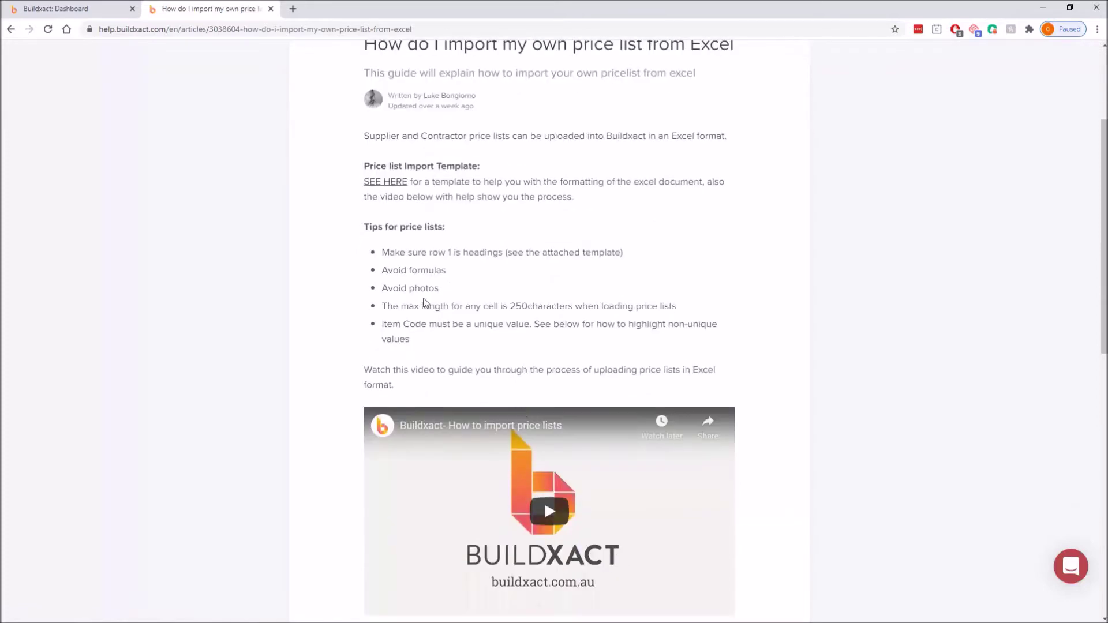
pyautogui.moveTo(363, 252); pyautogui.dragTo(527, 308)
pyautogui.click(519, 293)
pyautogui.scroll(-3, 564, 309)
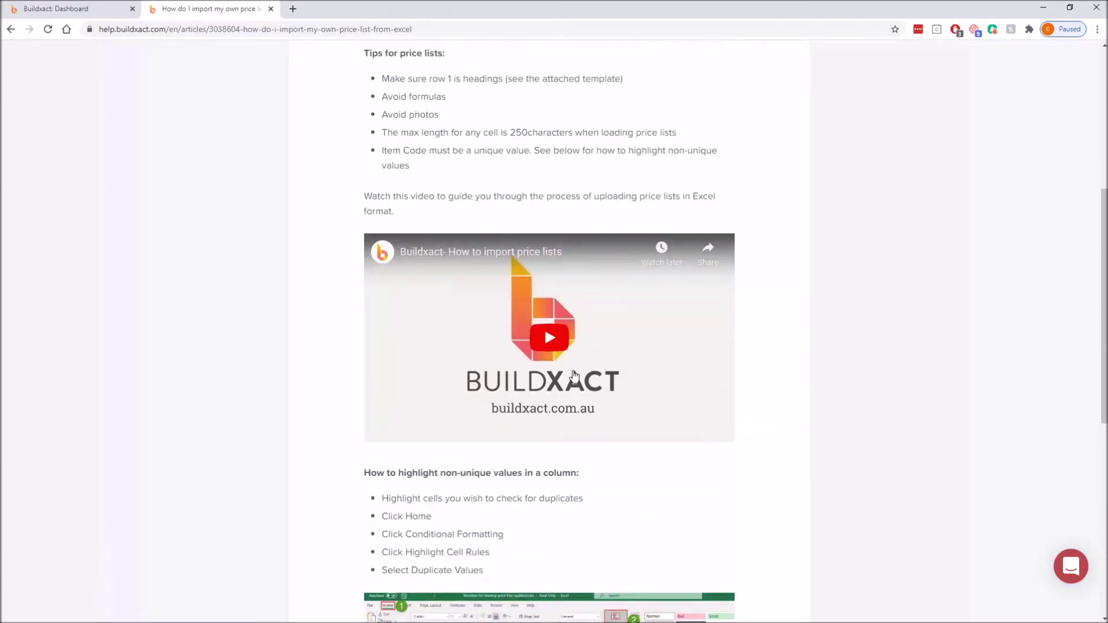
pyautogui.scroll(-1, 574, 376)
pyautogui.scroll(-3, 574, 376)
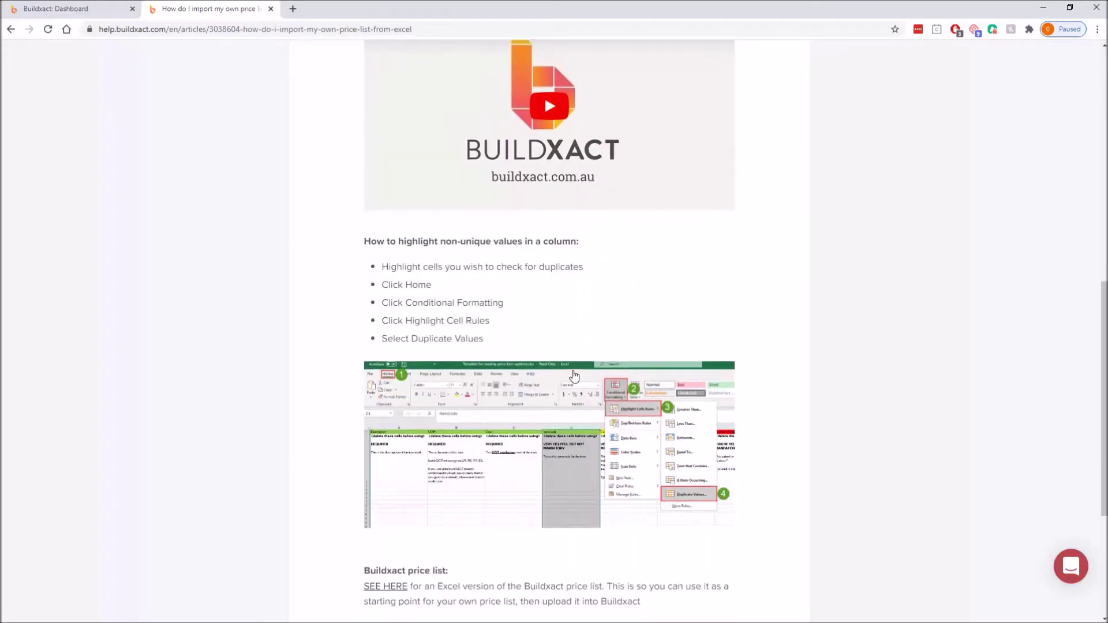
# Step: Switch to the Bunnings - DEMO LIST workbook in Excel and examine its item description, UOM and Sell_price columns
pyautogui.click(77, 11)
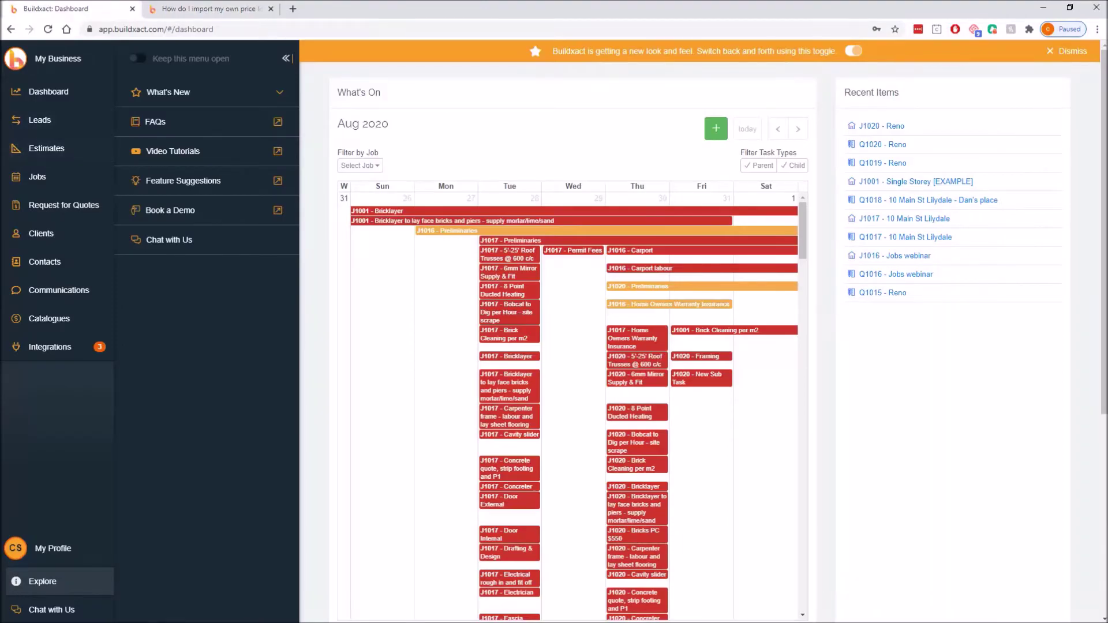
pyautogui.hotkey('alt', 'Tab')
pyautogui.click(268, 309)
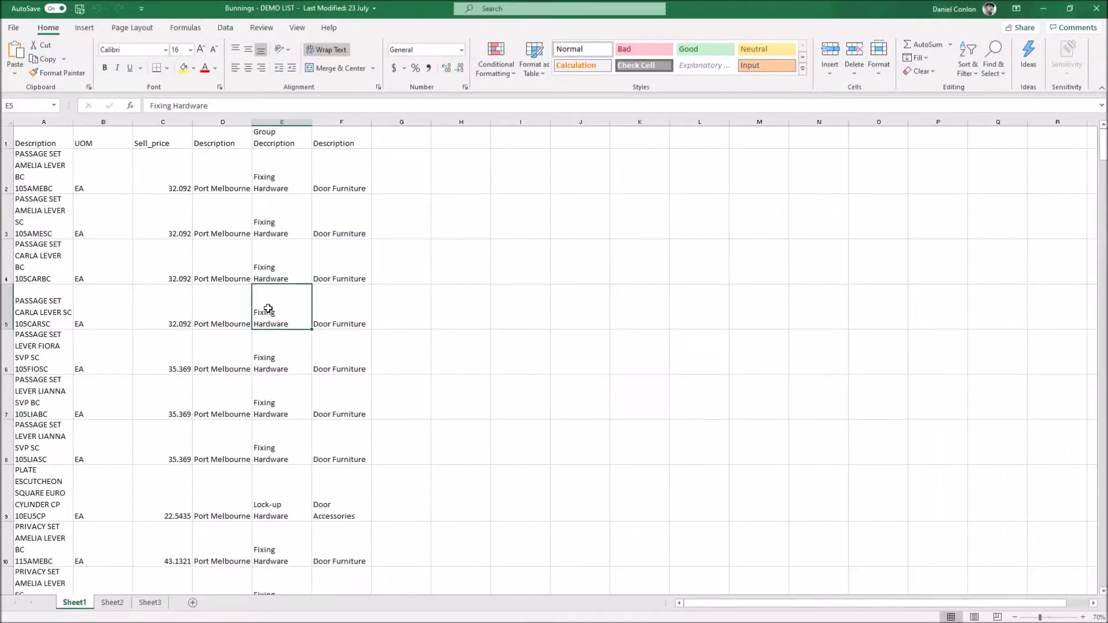
pyautogui.click(45, 118)
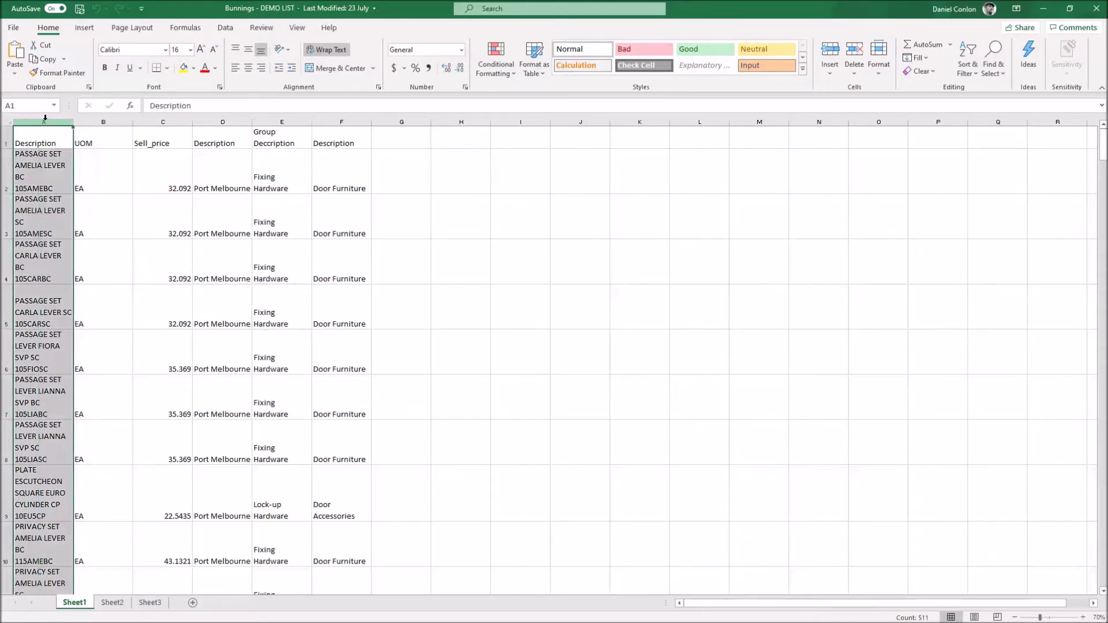
pyautogui.click(98, 117)
pyautogui.click(162, 122)
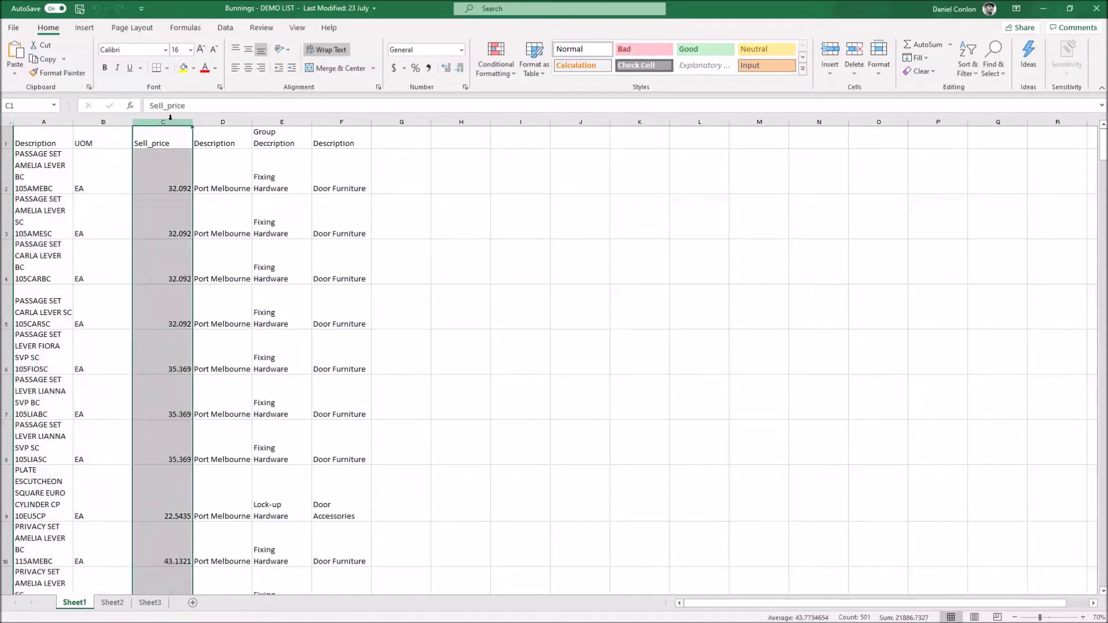
pyautogui.click(60, 122)
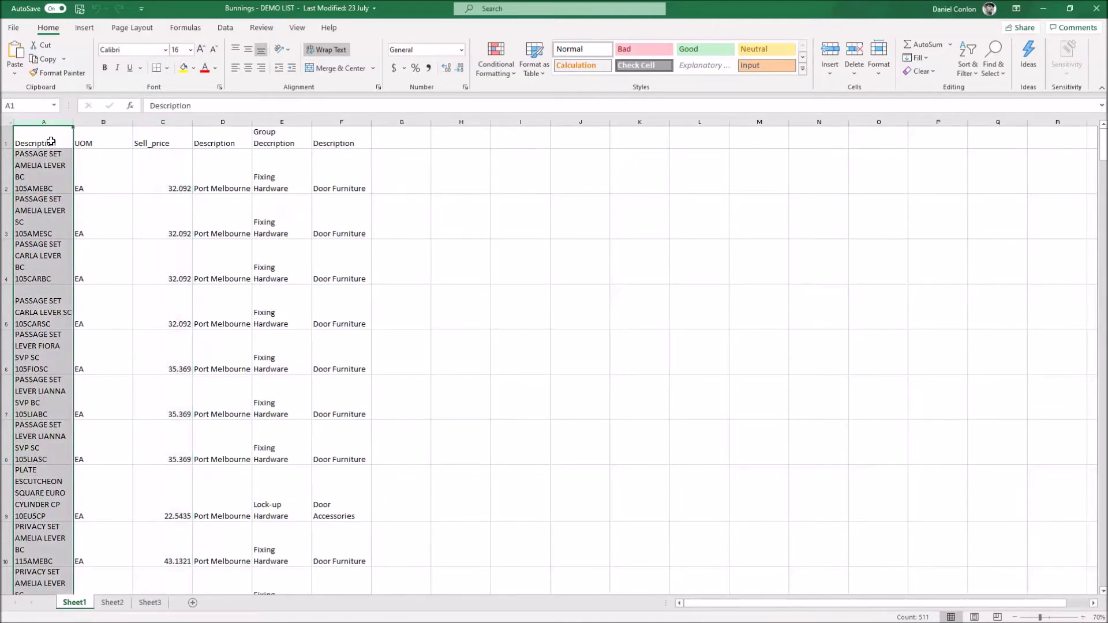
pyautogui.click(103, 122)
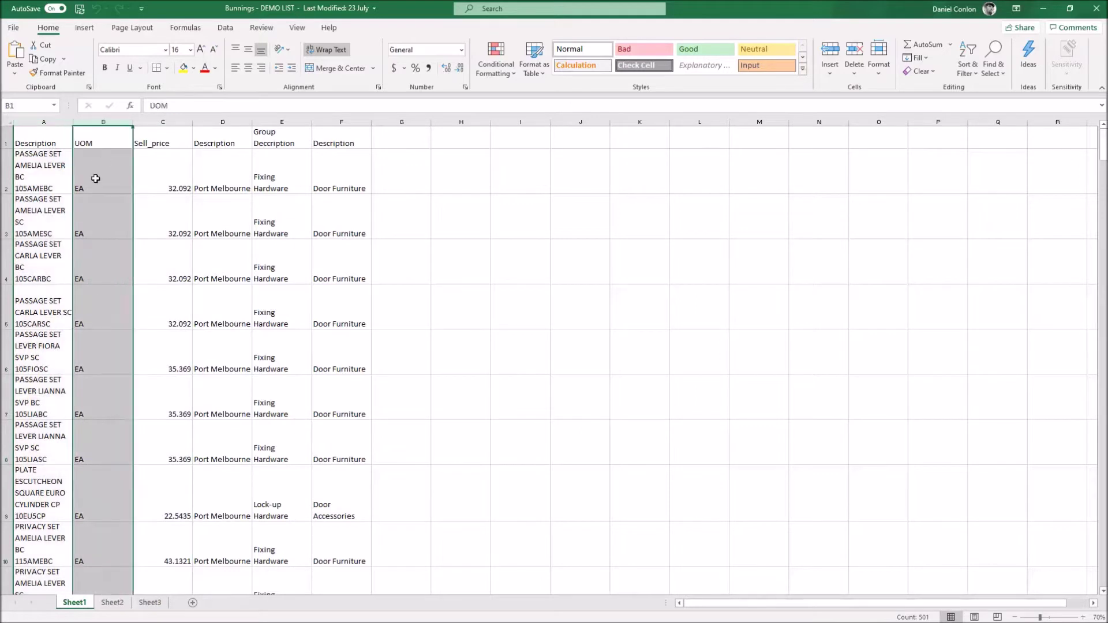
pyautogui.click(168, 120)
pyautogui.moveTo(173, 173); pyautogui.dragTo(165, 516)
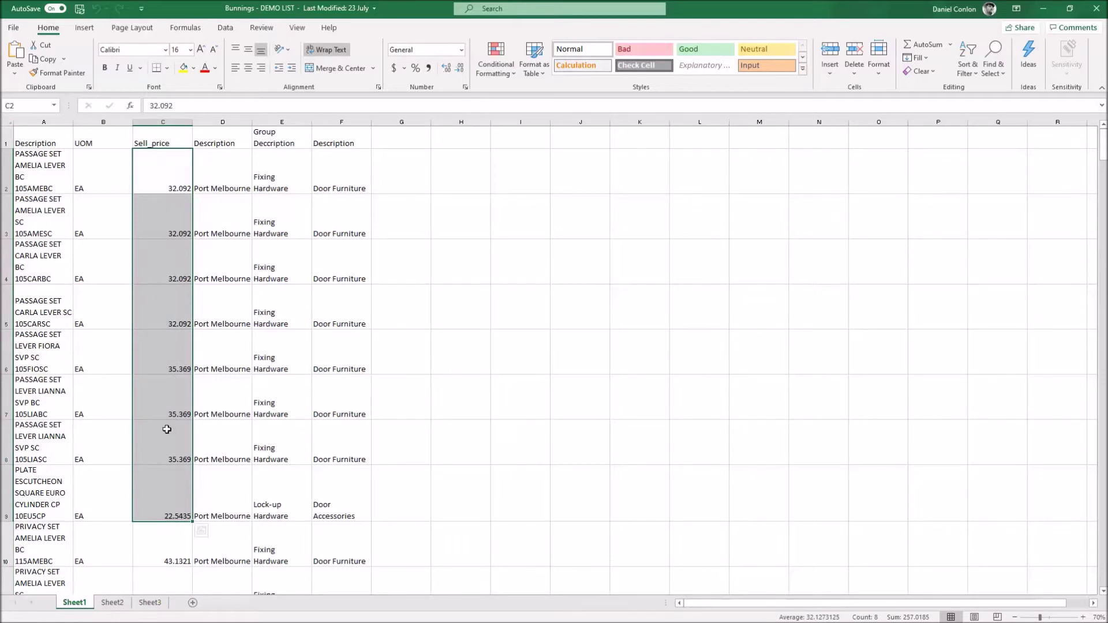
pyautogui.moveTo(177, 268); pyautogui.dragTo(164, 153)
# Step: Examine the location and group description columns D to F, and highlight columns A to C of the price list
pyautogui.click(221, 120)
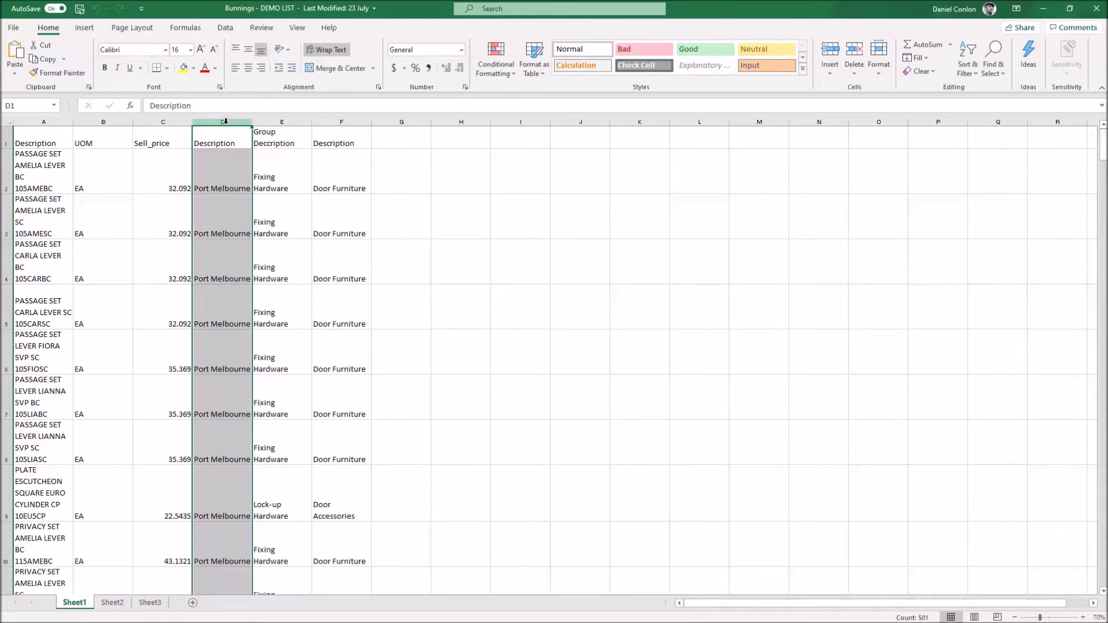
pyautogui.click(224, 191)
pyautogui.moveTo(281, 117); pyautogui.dragTo(331, 121)
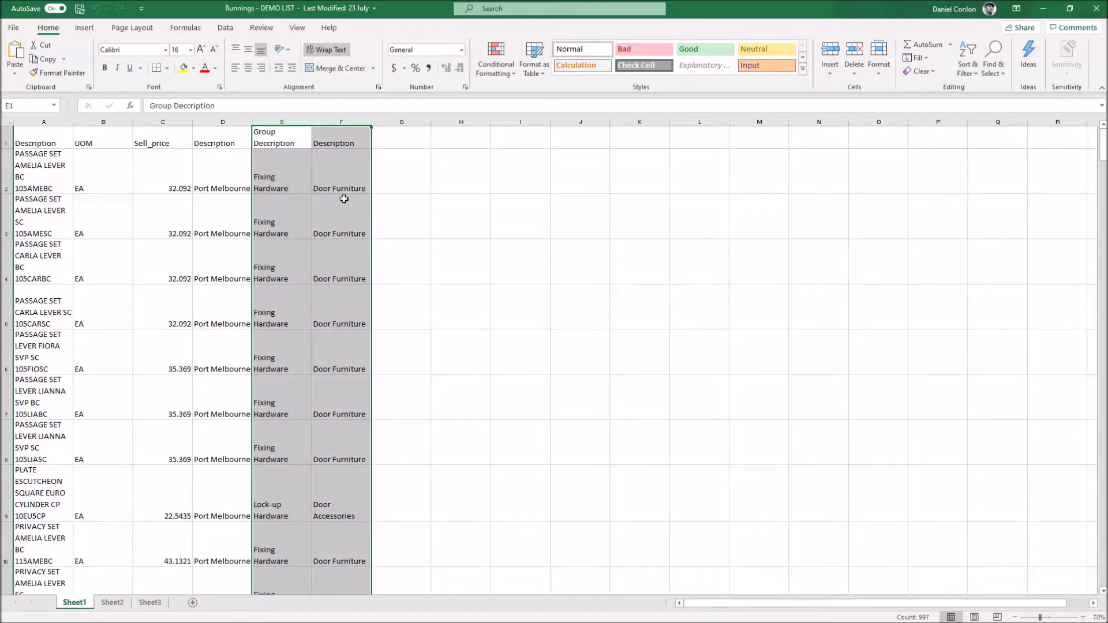
pyautogui.click(293, 124)
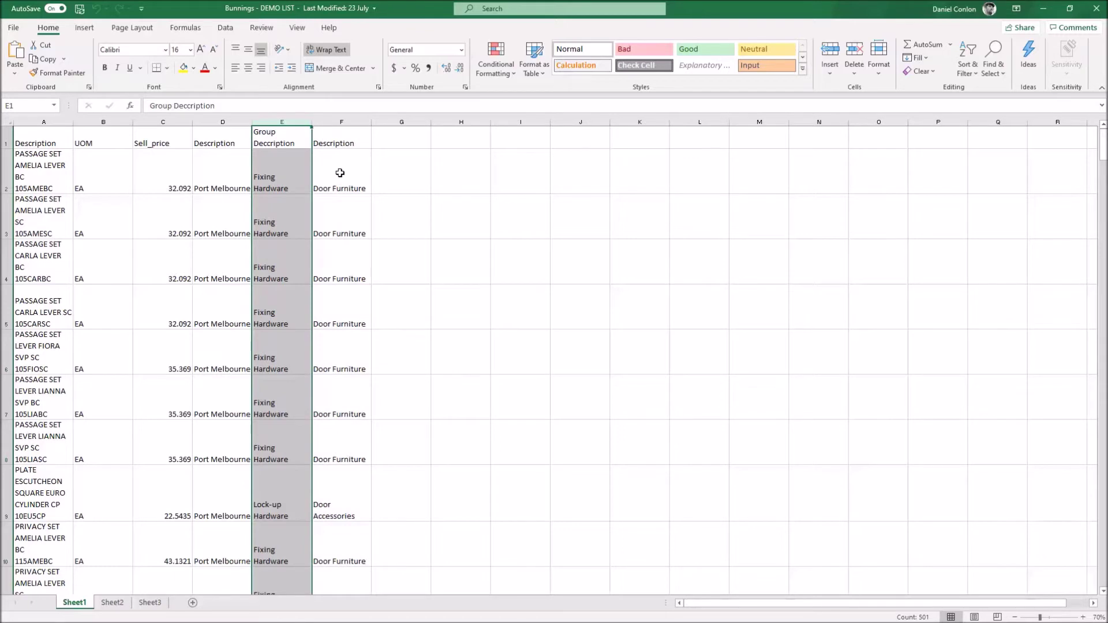
pyautogui.click(128, 162)
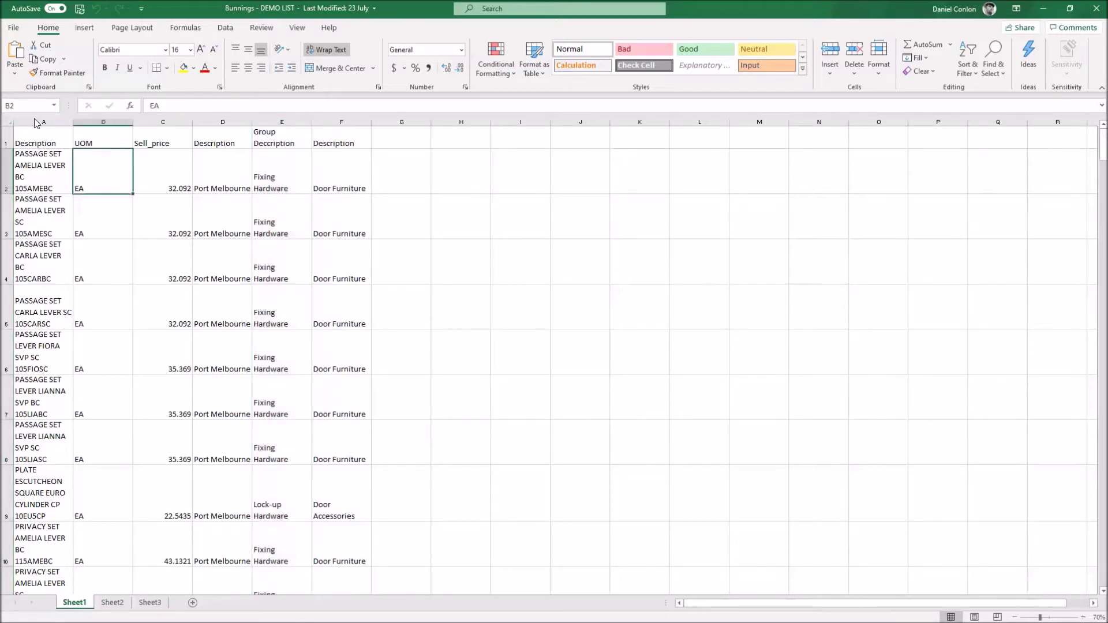
pyautogui.moveTo(44, 121); pyautogui.dragTo(159, 118)
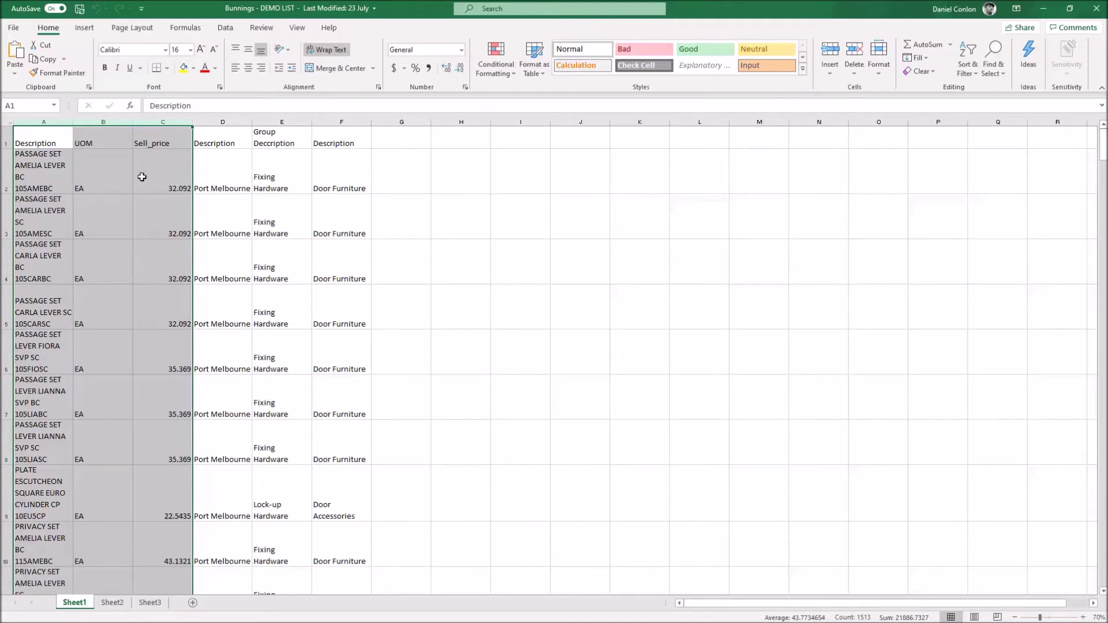
# Step: Switch back to Buildxact and add a new price list named "Bunnings Price List" in the catalogues
pyautogui.click(1043, 8)
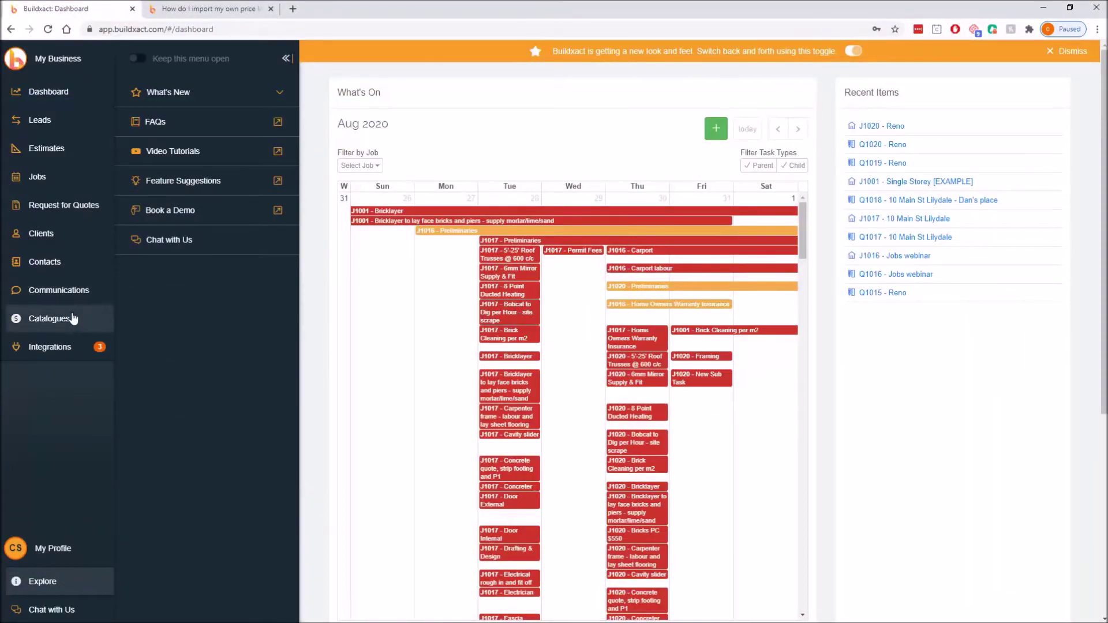
pyautogui.click(69, 321)
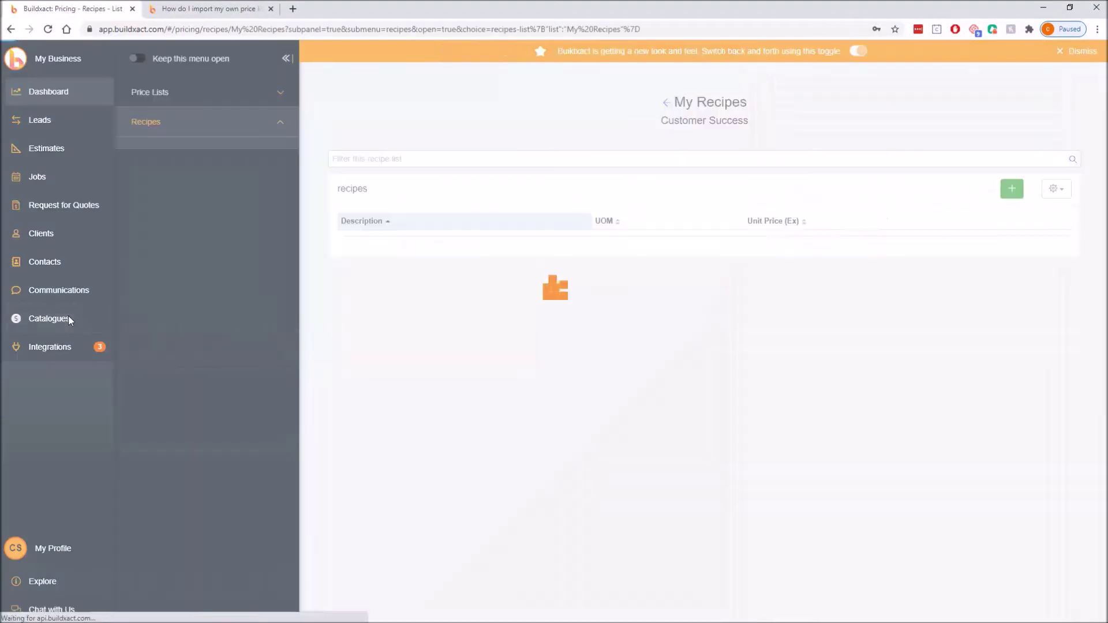
pyautogui.click(180, 100)
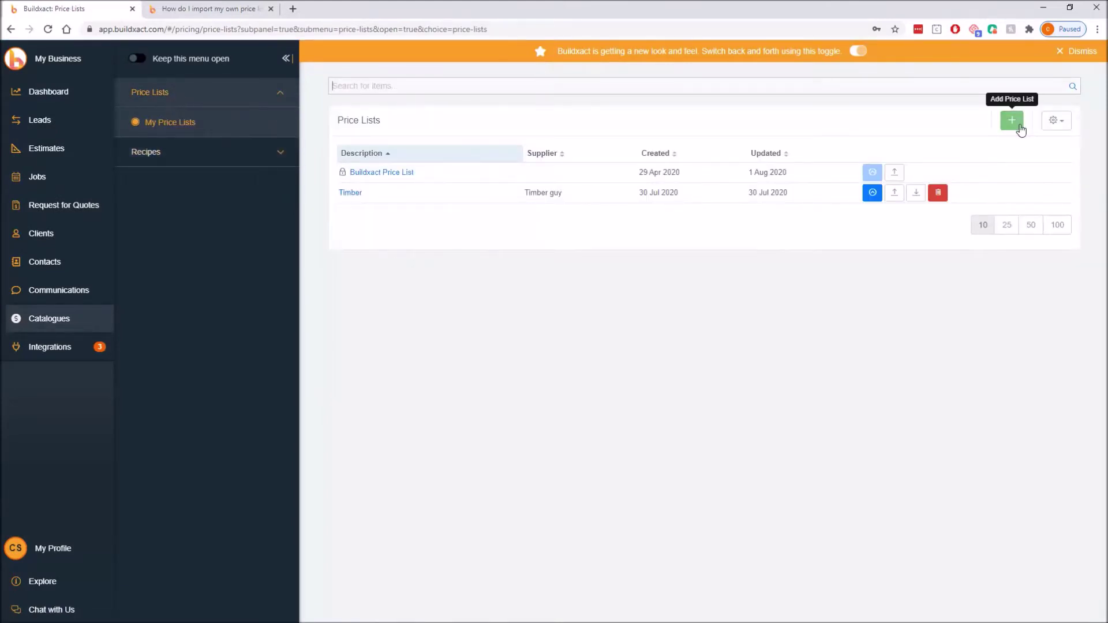
pyautogui.click(1017, 125)
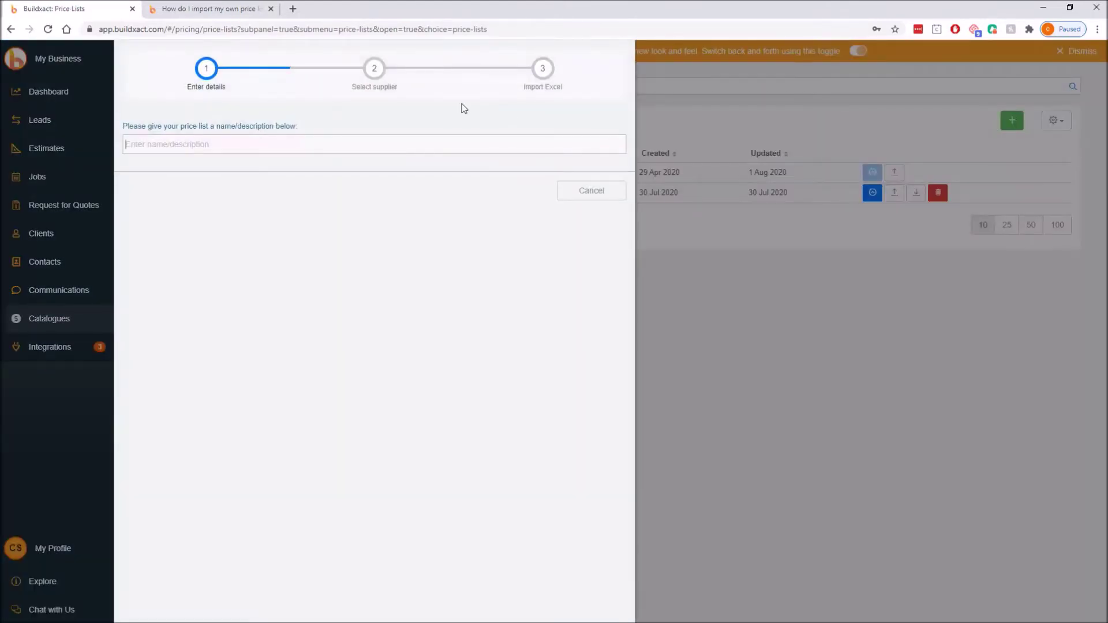
pyautogui.write('Bunnings Price L')
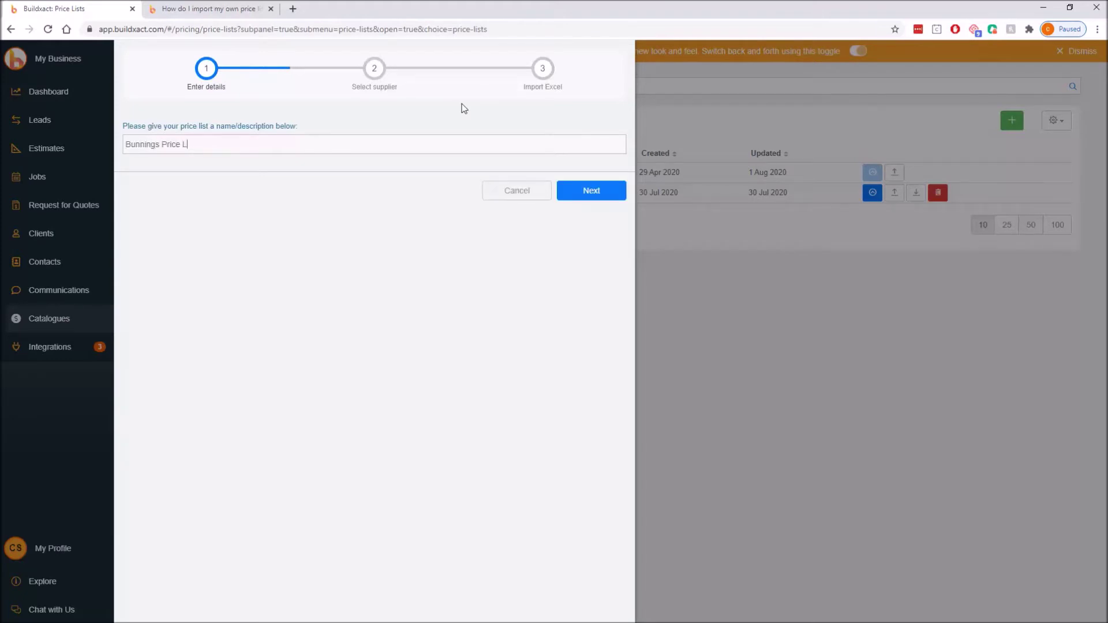
pyautogui.write('ist')
pyautogui.click(576, 192)
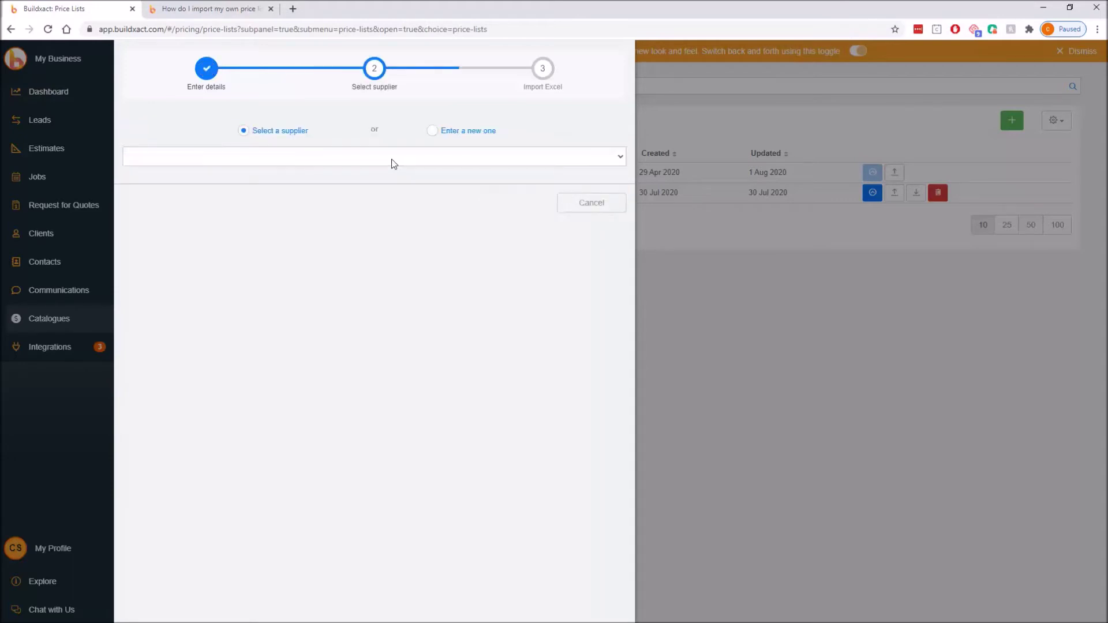
# Step: Assign the existing Demo Supplier as the new price list's supplier and continue to the Excel import stage
pyautogui.click(392, 163)
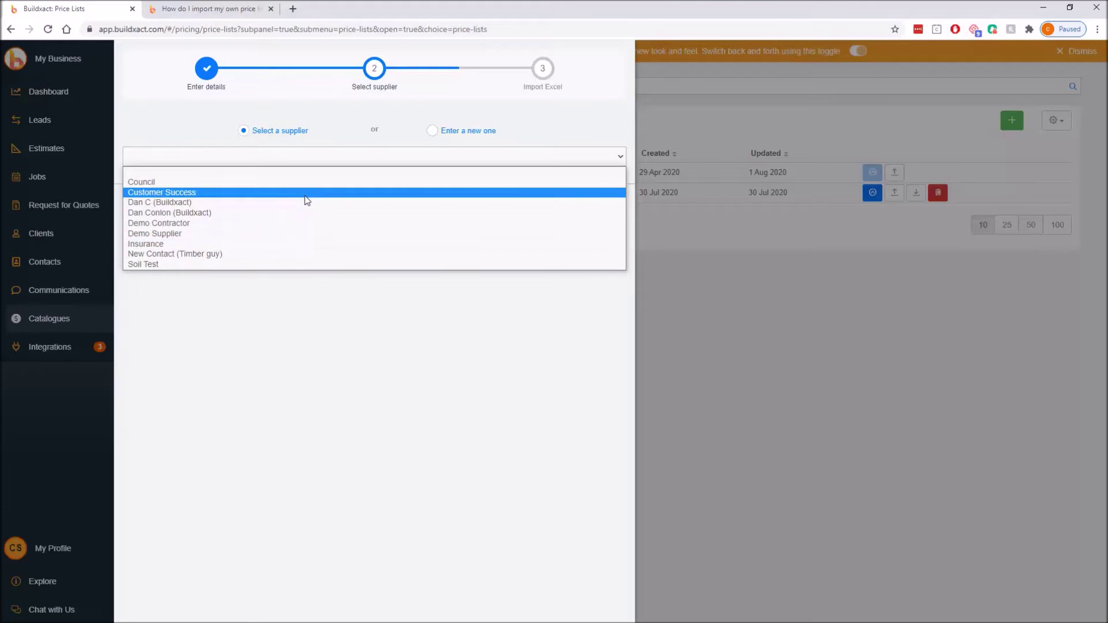
pyautogui.click(257, 233)
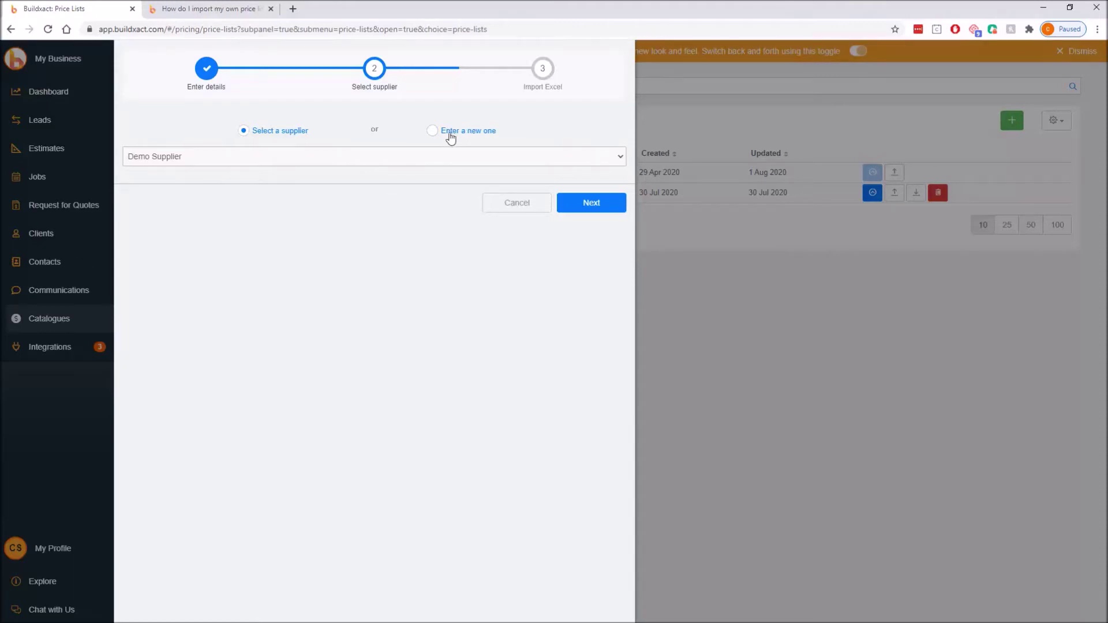
pyautogui.click(582, 205)
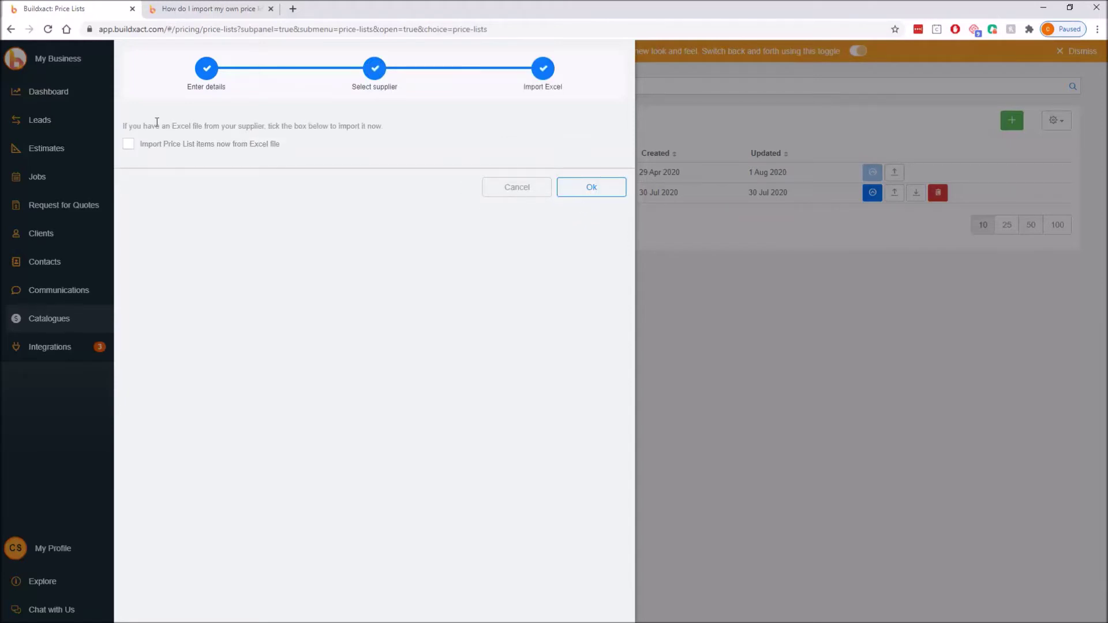
# Step: Enable importing the price list items now from an Excel file and finish creating the price list
pyautogui.moveTo(124, 125); pyautogui.dragTo(348, 154)
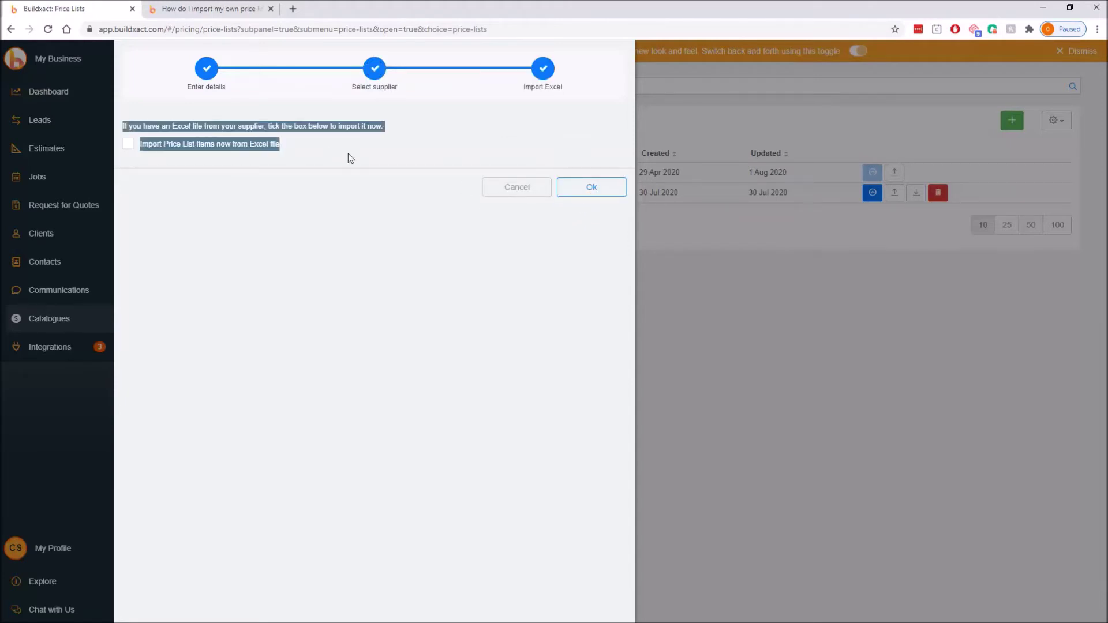
pyautogui.click(348, 153)
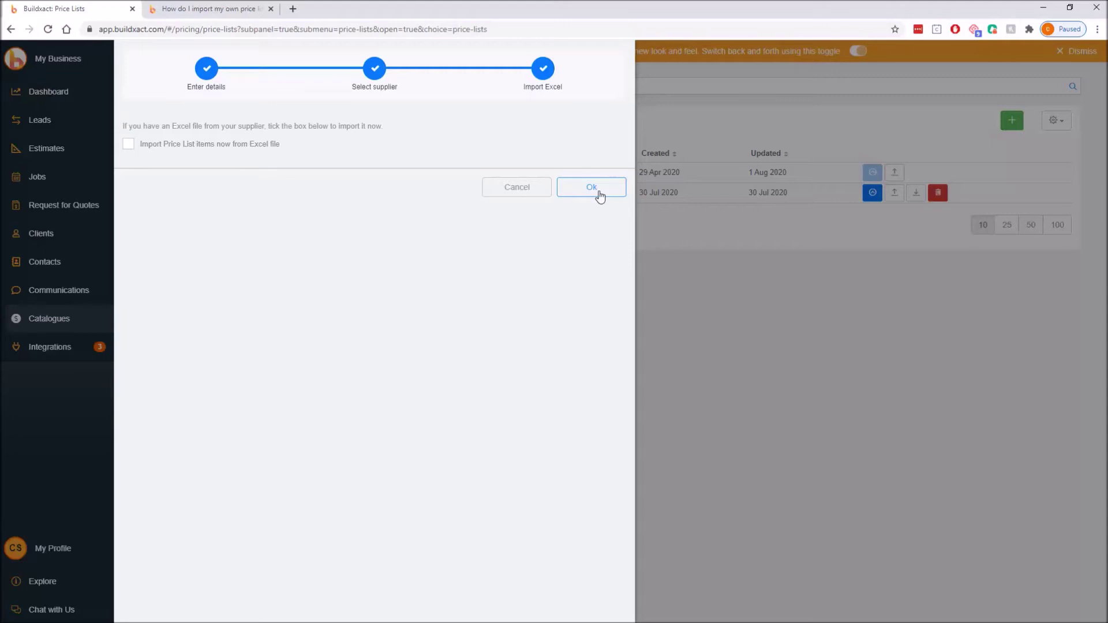
pyautogui.click(266, 149)
pyautogui.click(594, 188)
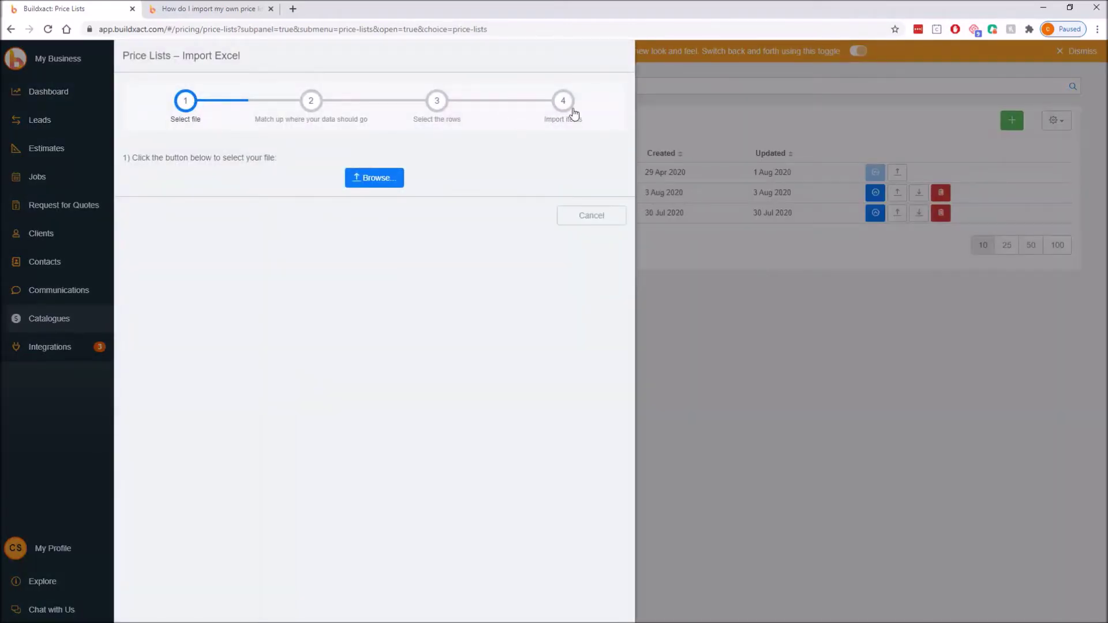
# Step: Load the Bunnings - DEMO LIST Excel file from the Price lists folder inside buildXACT into the import
pyautogui.click(376, 182)
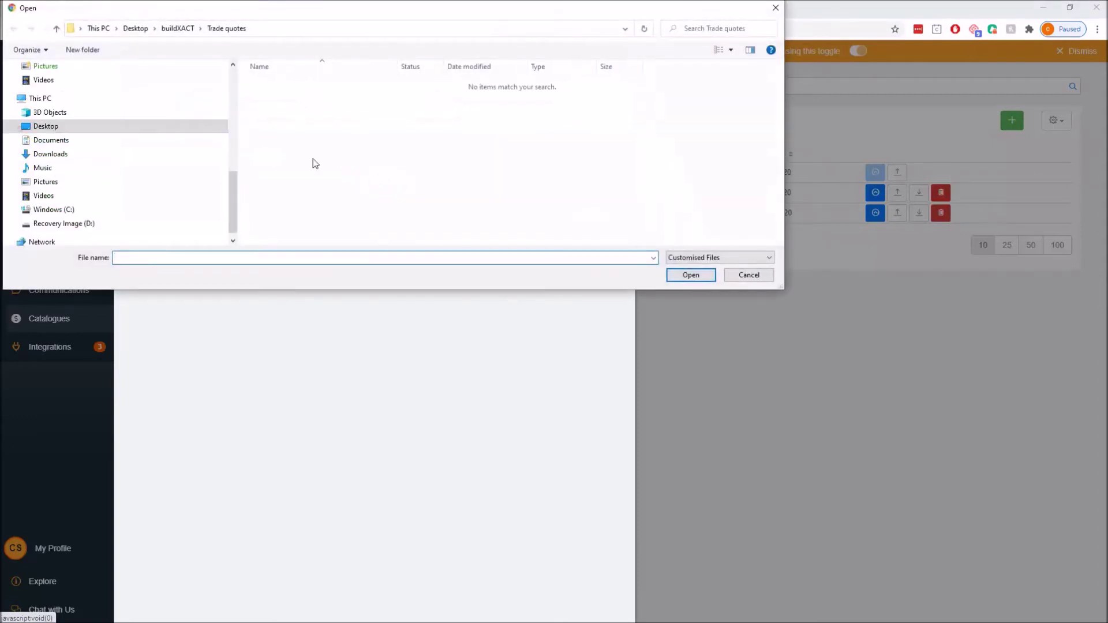
pyautogui.scroll(10, 86, 119)
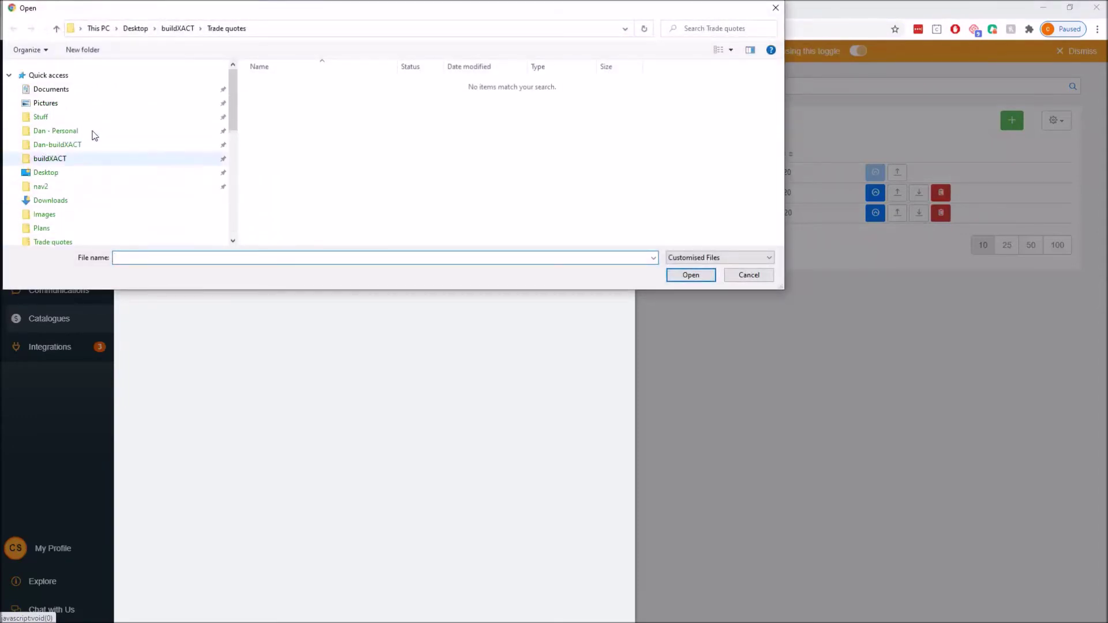
pyautogui.click(75, 158)
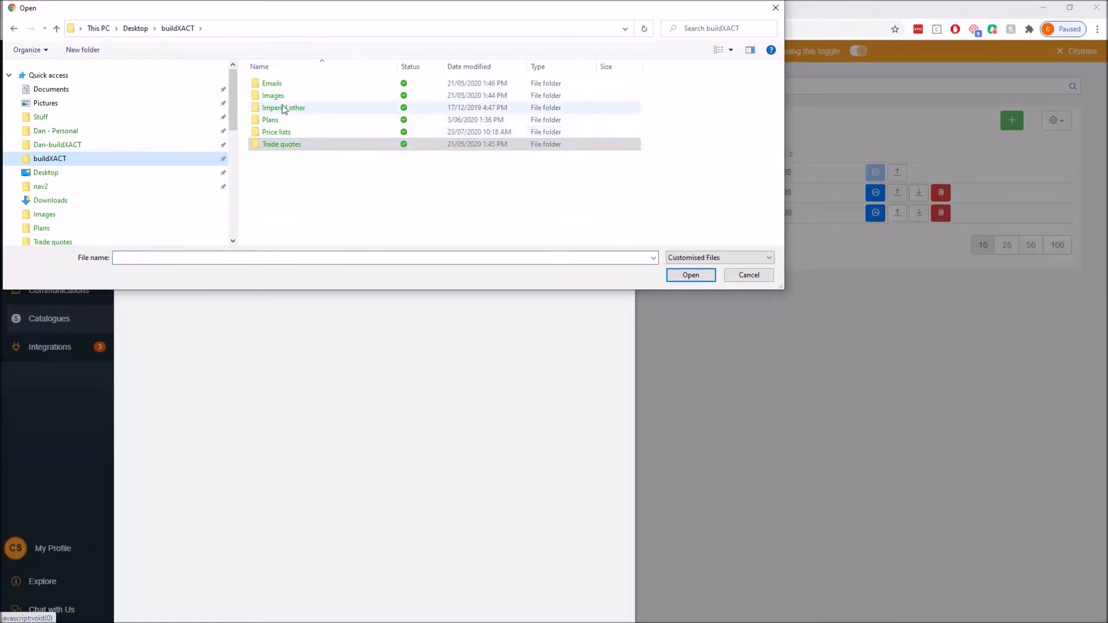
pyautogui.doubleClick(283, 132)
pyautogui.click(288, 97)
pyautogui.doubleClick(287, 97)
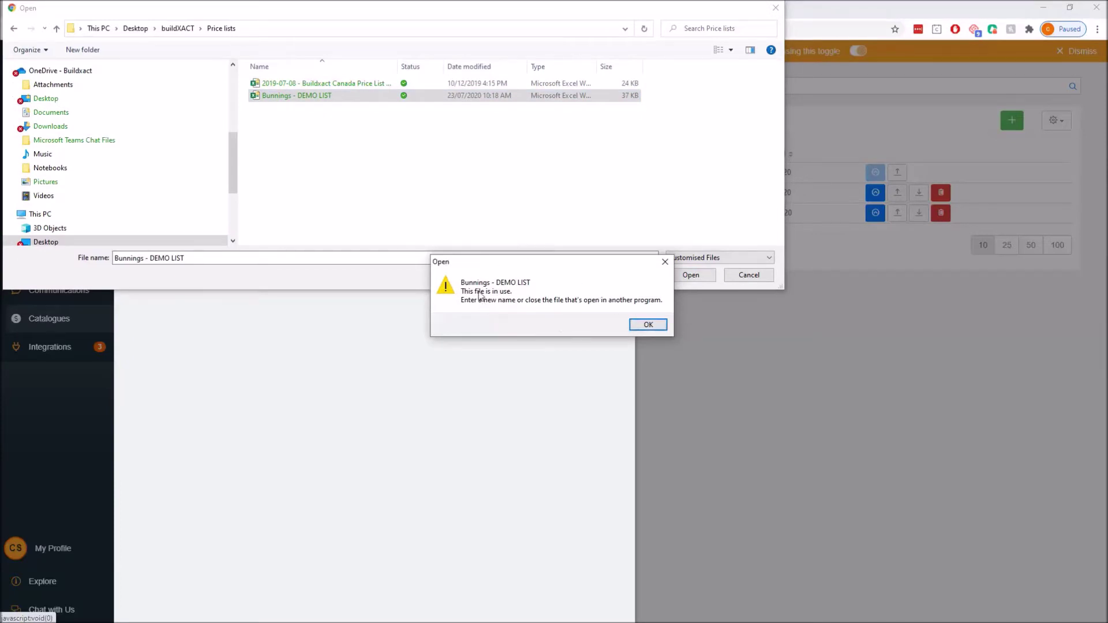
pyautogui.click(637, 326)
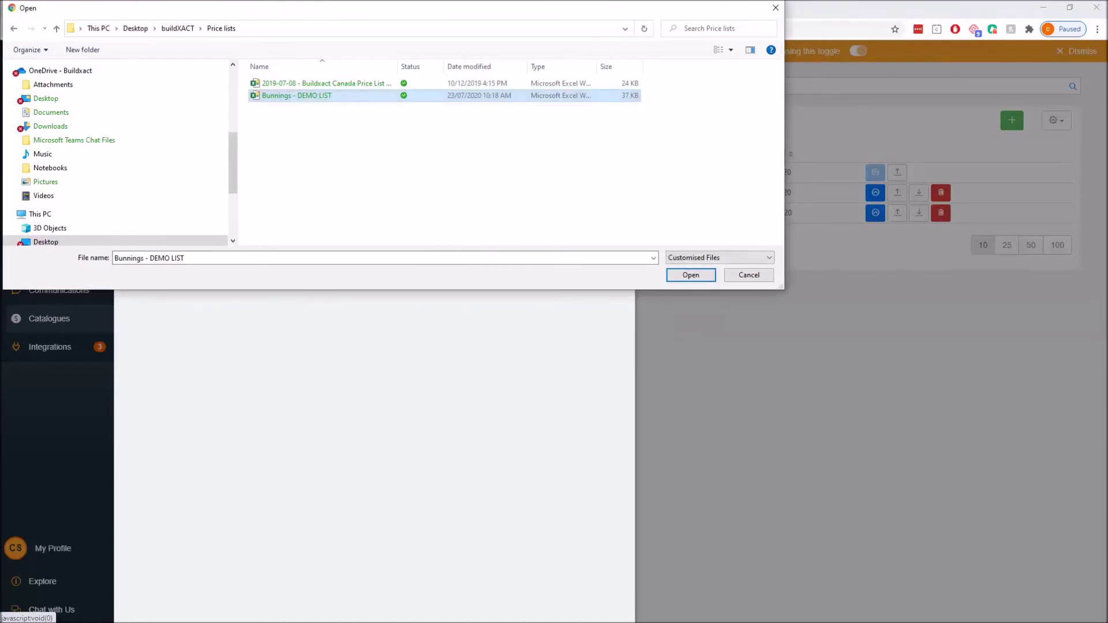
pyautogui.doubleClick(304, 98)
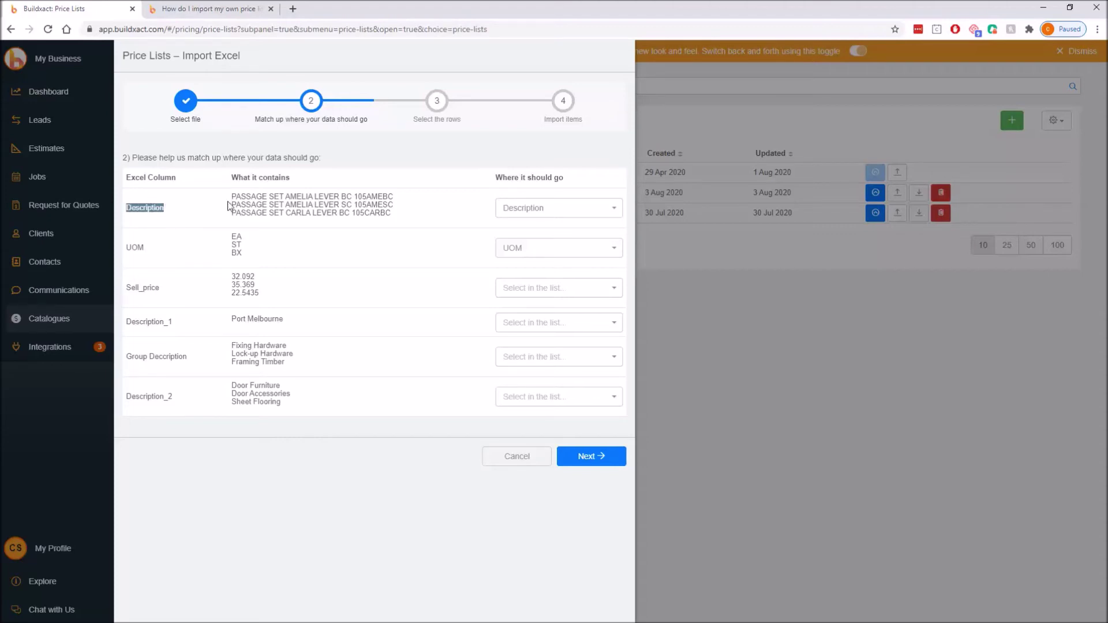
# Step: Examine the Description and UOM columns' sample contents and the destination fields available for matching them
pyautogui.moveTo(231, 196); pyautogui.dragTo(406, 229)
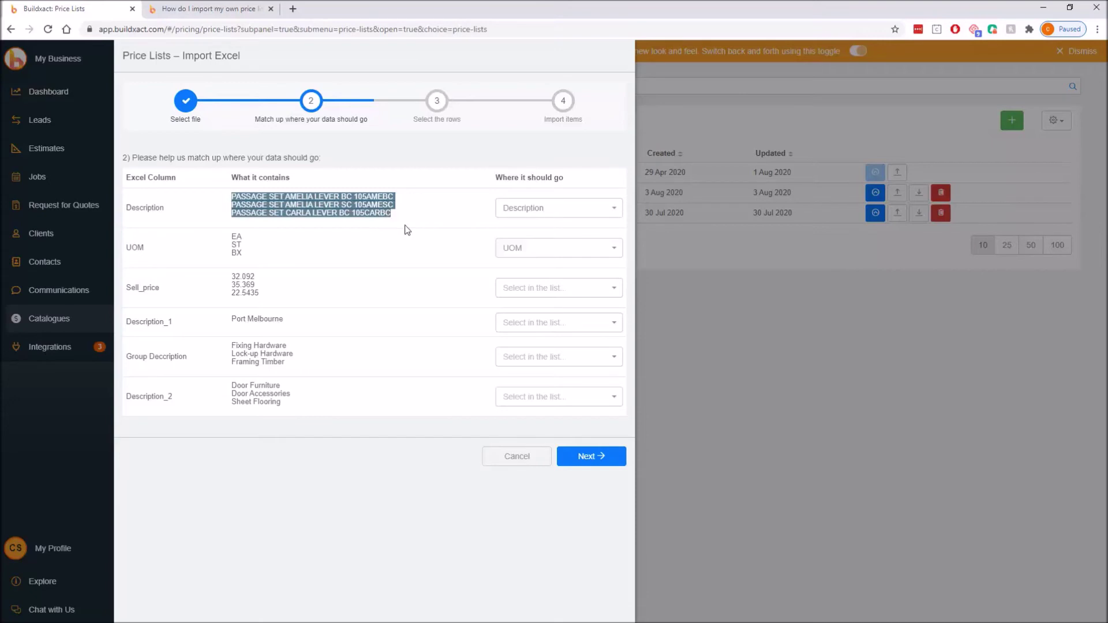
pyautogui.click(398, 217)
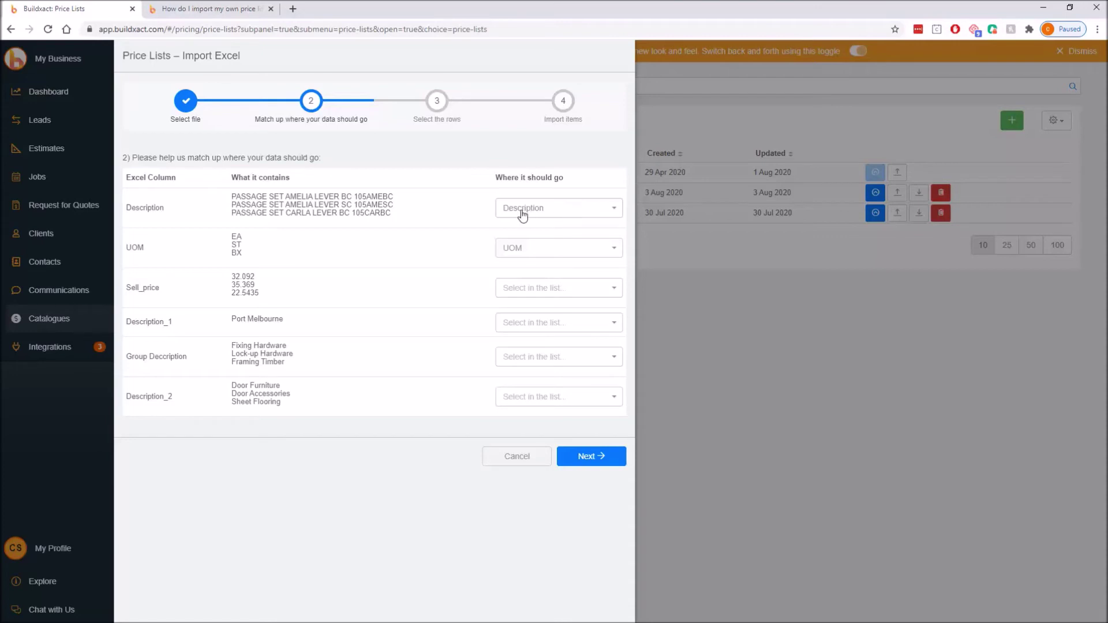
pyautogui.moveTo(126, 203); pyautogui.dragTo(406, 226)
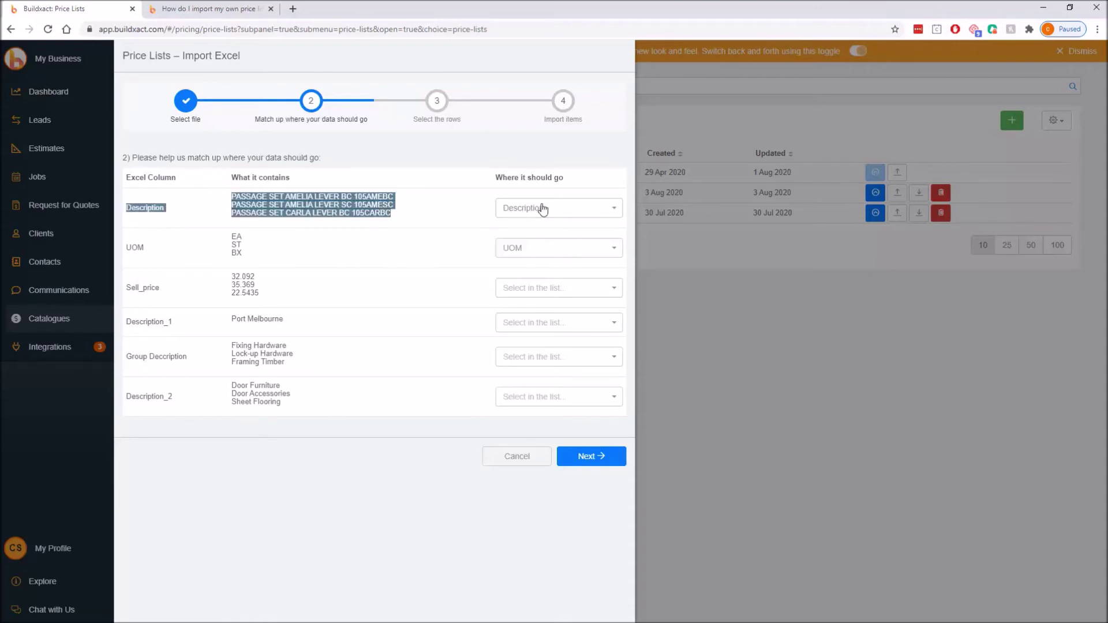
pyautogui.click(572, 212)
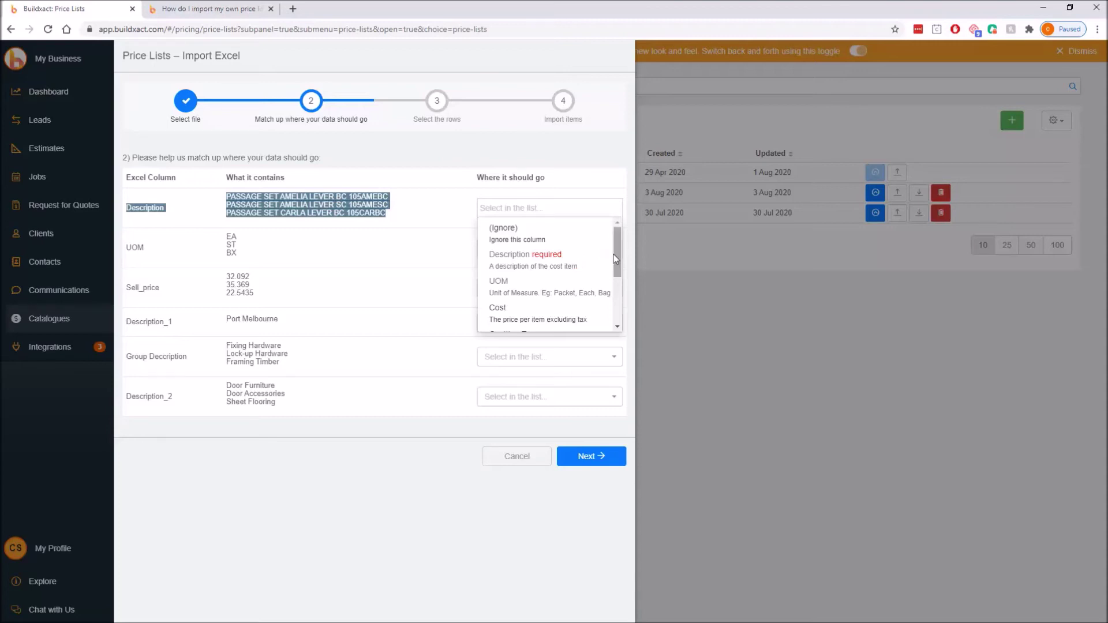
pyautogui.moveTo(617, 261); pyautogui.dragTo(617, 265)
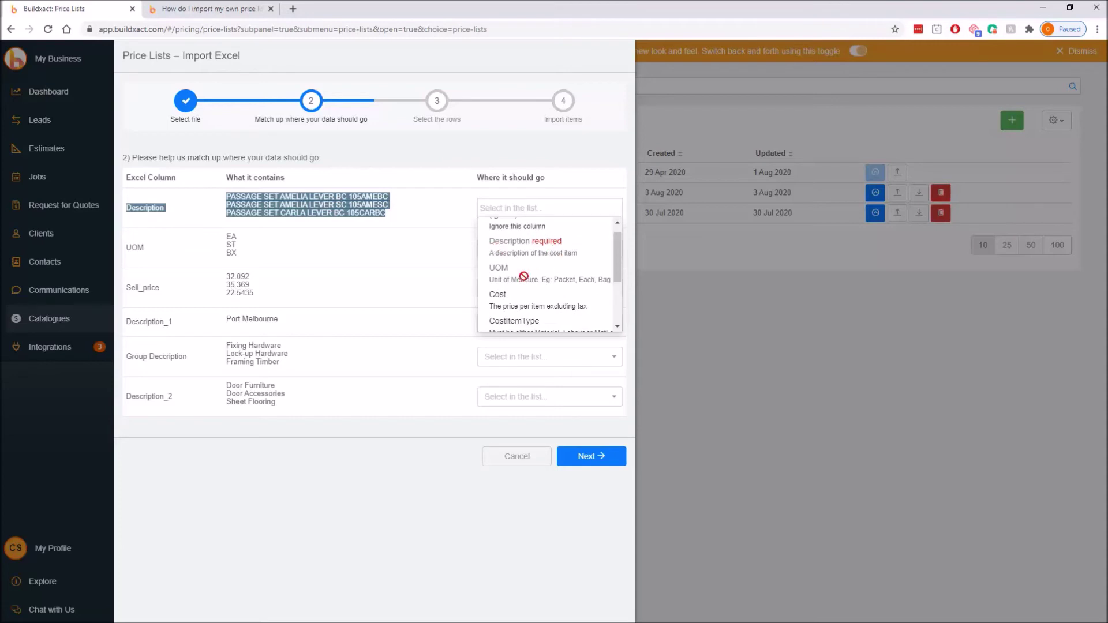
pyautogui.moveTo(618, 261); pyautogui.dragTo(617, 286)
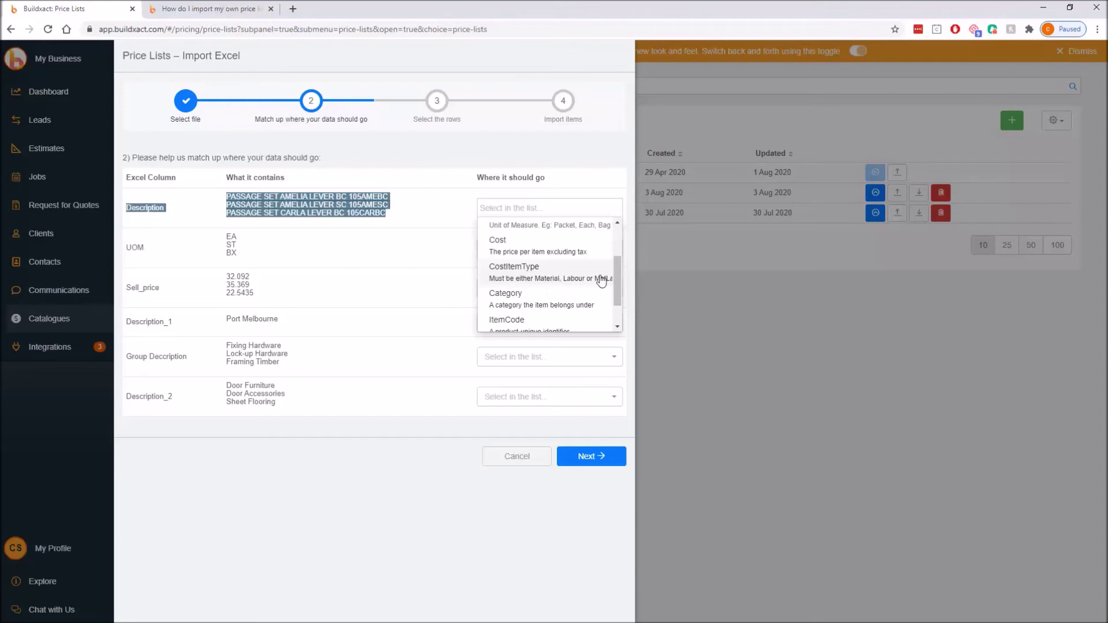
pyautogui.moveTo(616, 276); pyautogui.dragTo(623, 303)
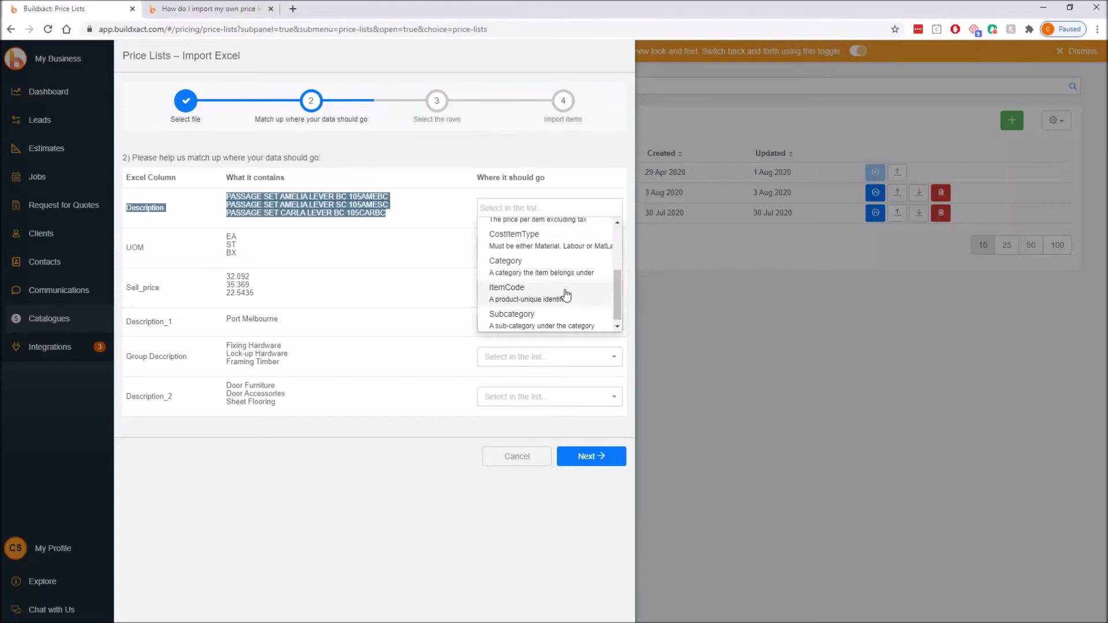
pyautogui.click(452, 200)
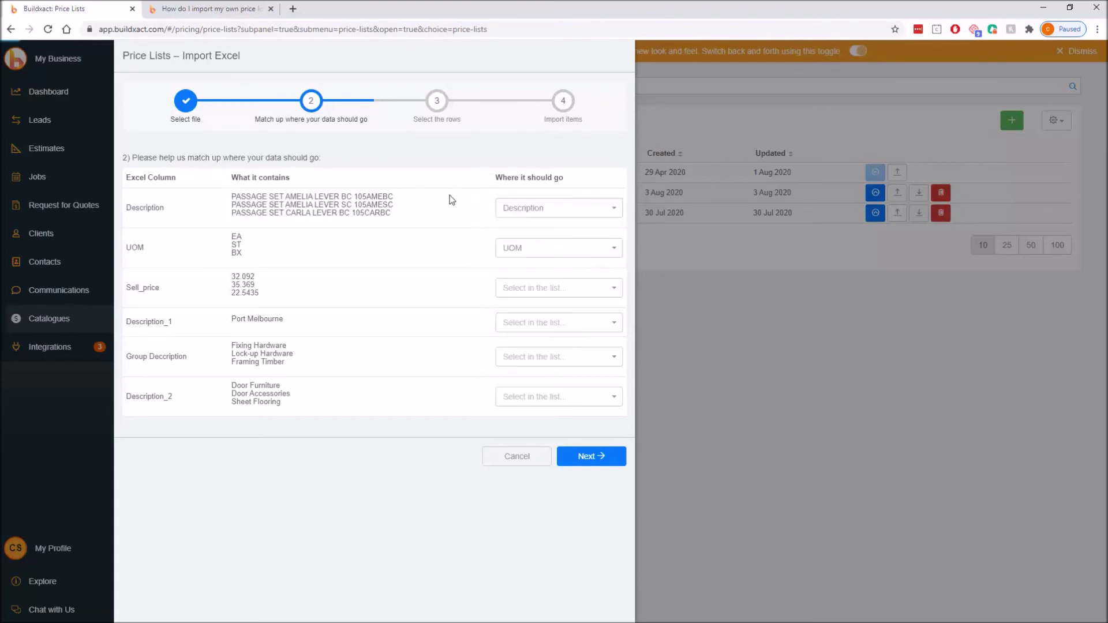
pyautogui.moveTo(240, 196); pyautogui.dragTo(407, 217)
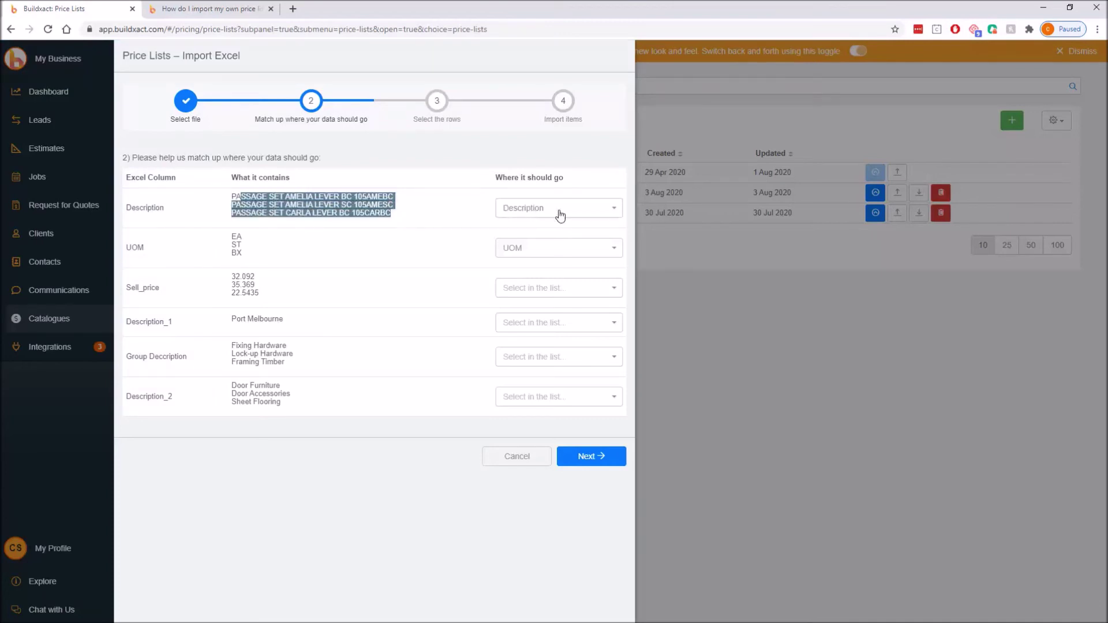
pyautogui.click(405, 241)
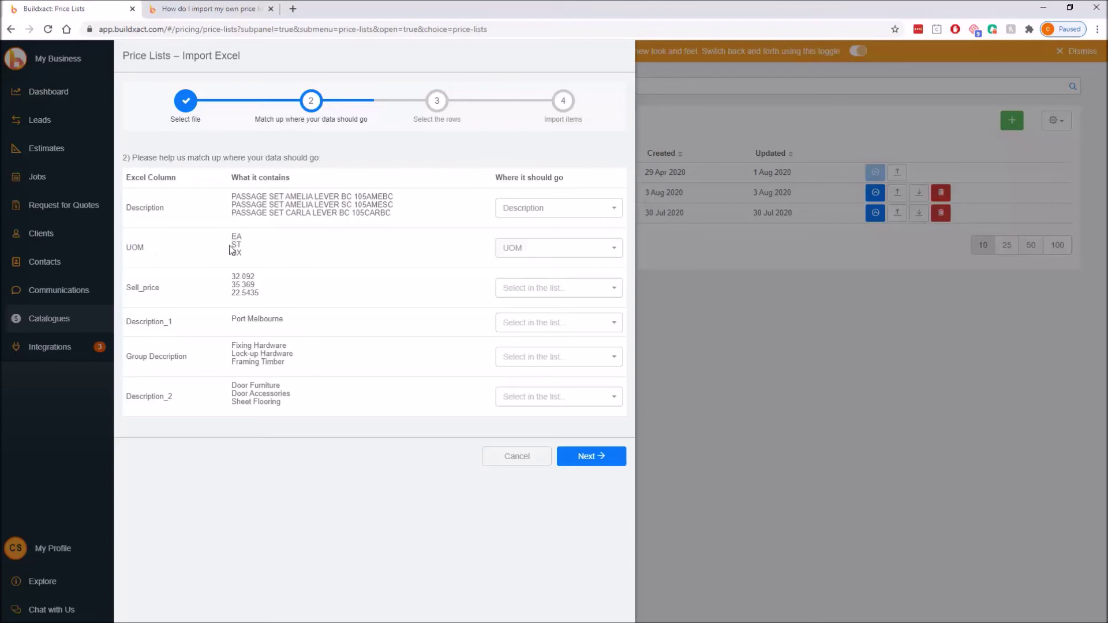
pyautogui.click(555, 250)
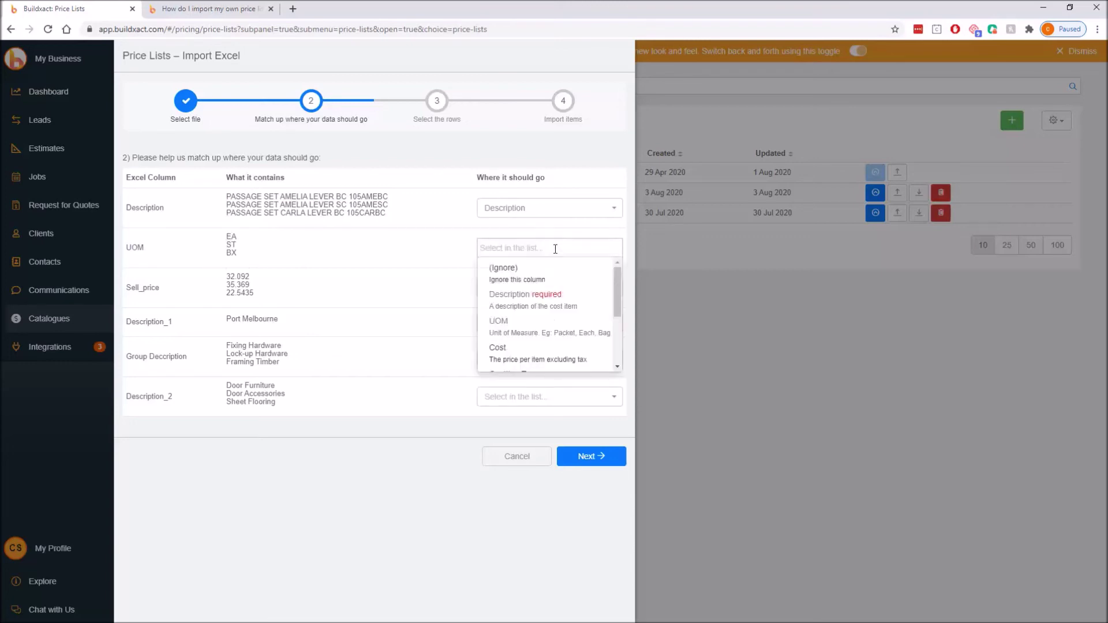
pyautogui.click(404, 280)
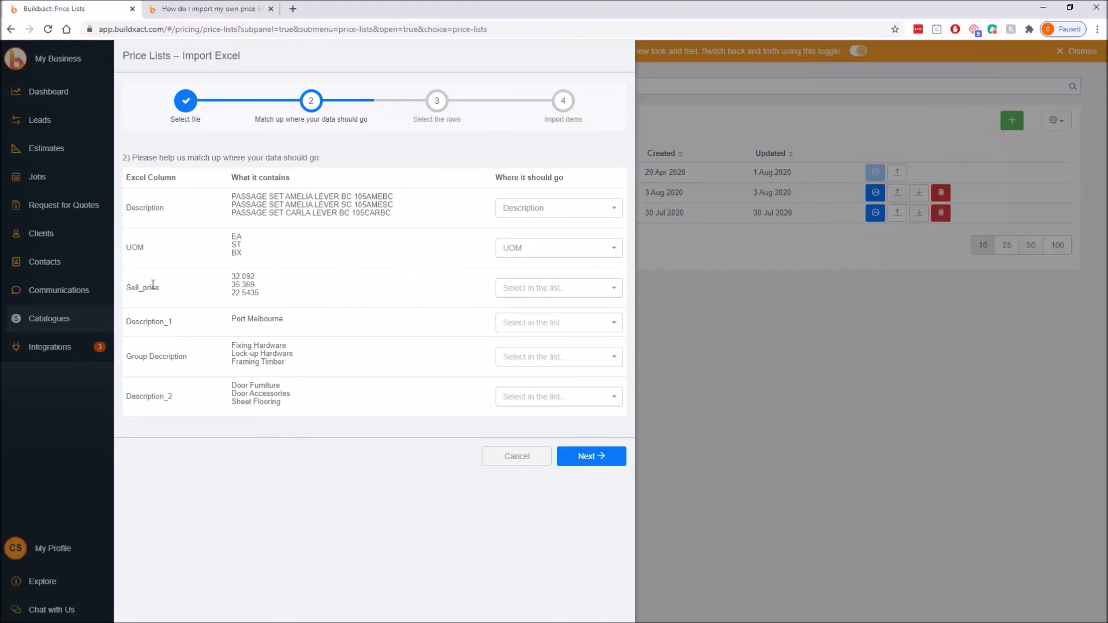
# Step: Match the Sell_price column to Cost and set the Description_1 column to (Ignore)
pyautogui.moveTo(234, 280); pyautogui.dragTo(269, 302)
pyautogui.click(341, 288)
pyautogui.click(526, 292)
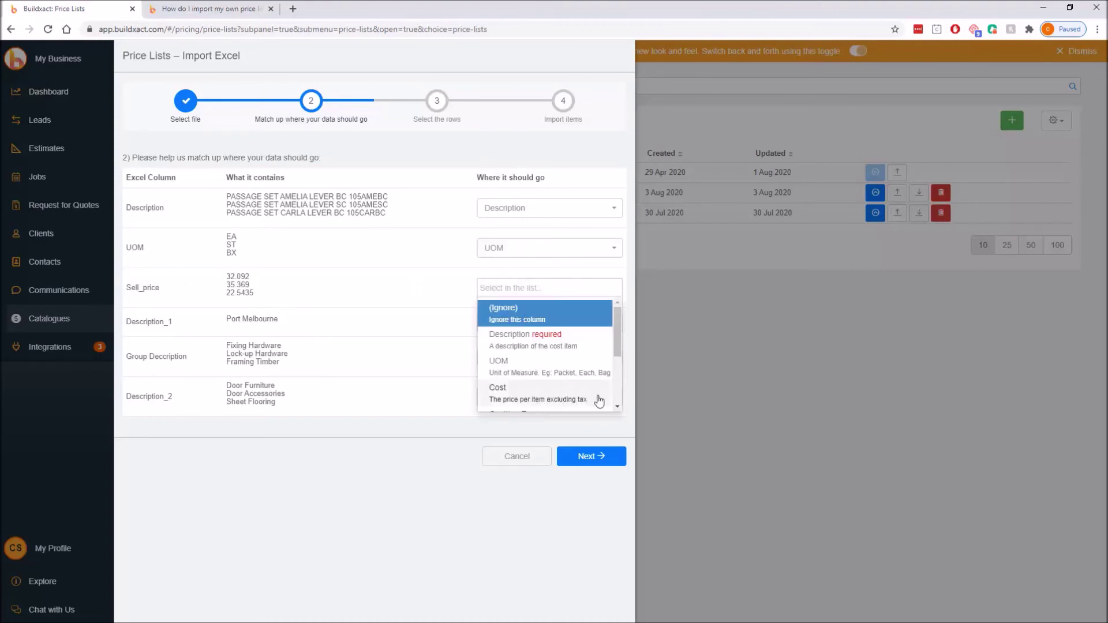
pyautogui.click(548, 401)
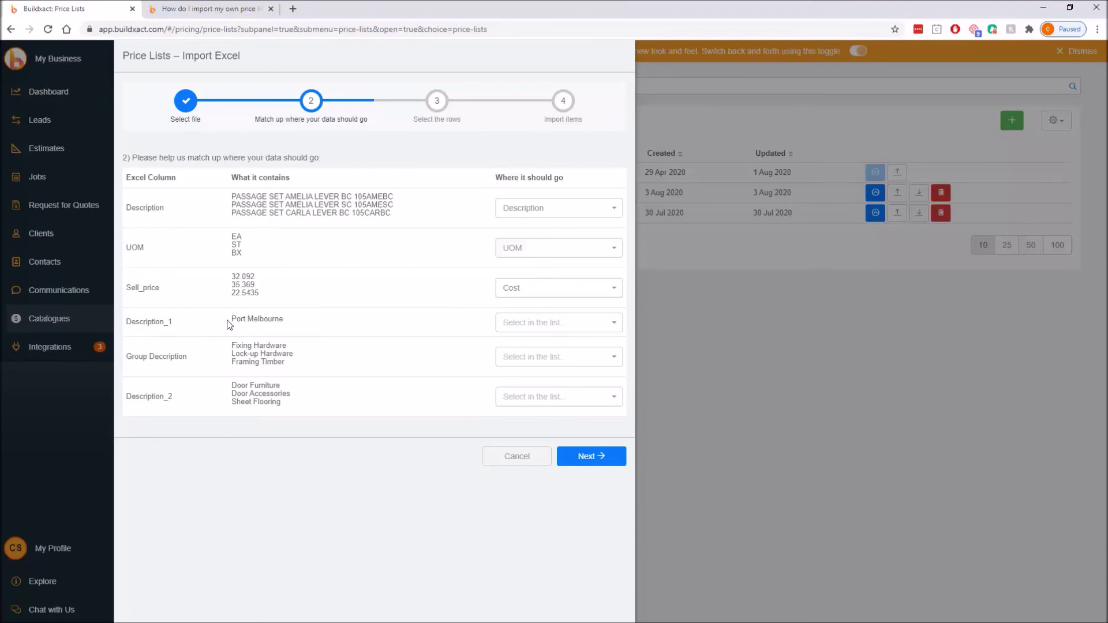
pyautogui.click(532, 321)
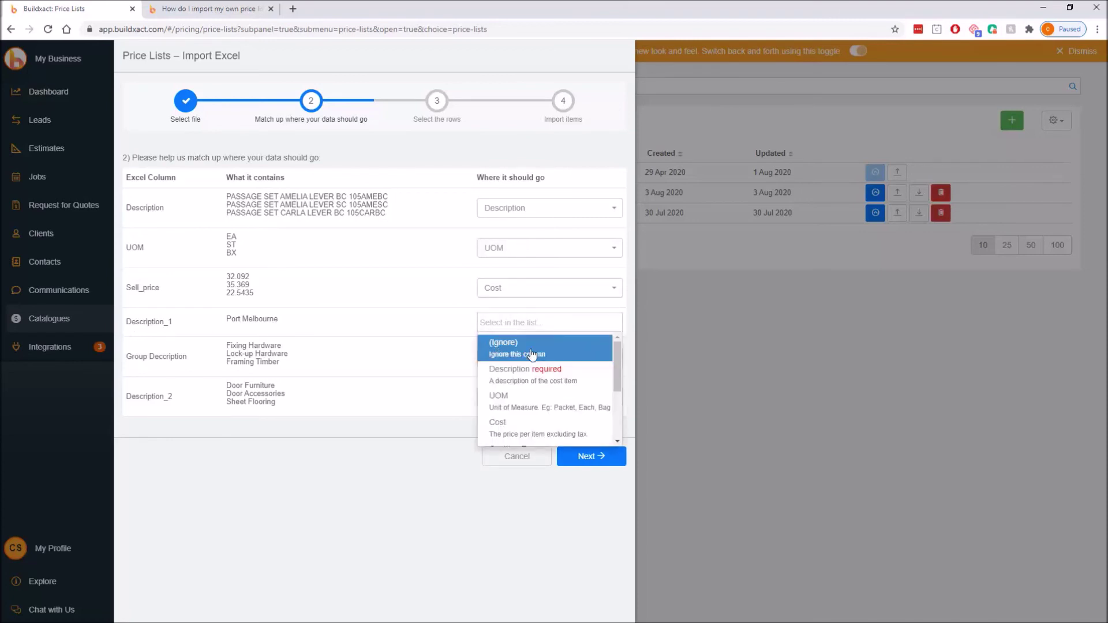
pyautogui.click(531, 346)
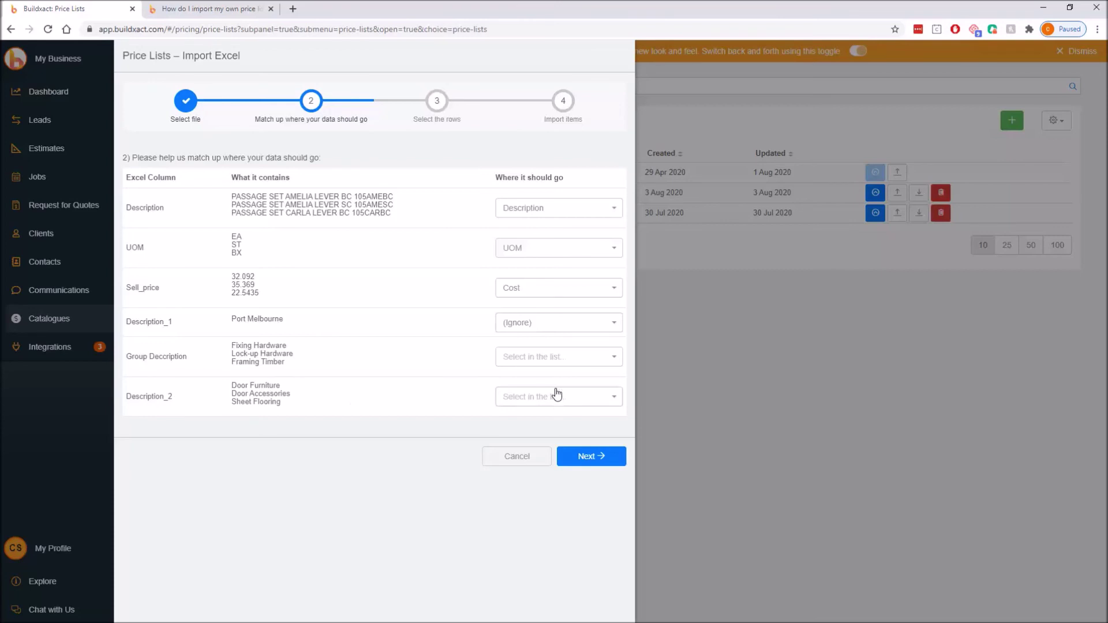
# Step: Match the group description column to Category and the Description_2 column to Subcategory
pyautogui.click(556, 357)
pyautogui.scroll(-5, 534, 430)
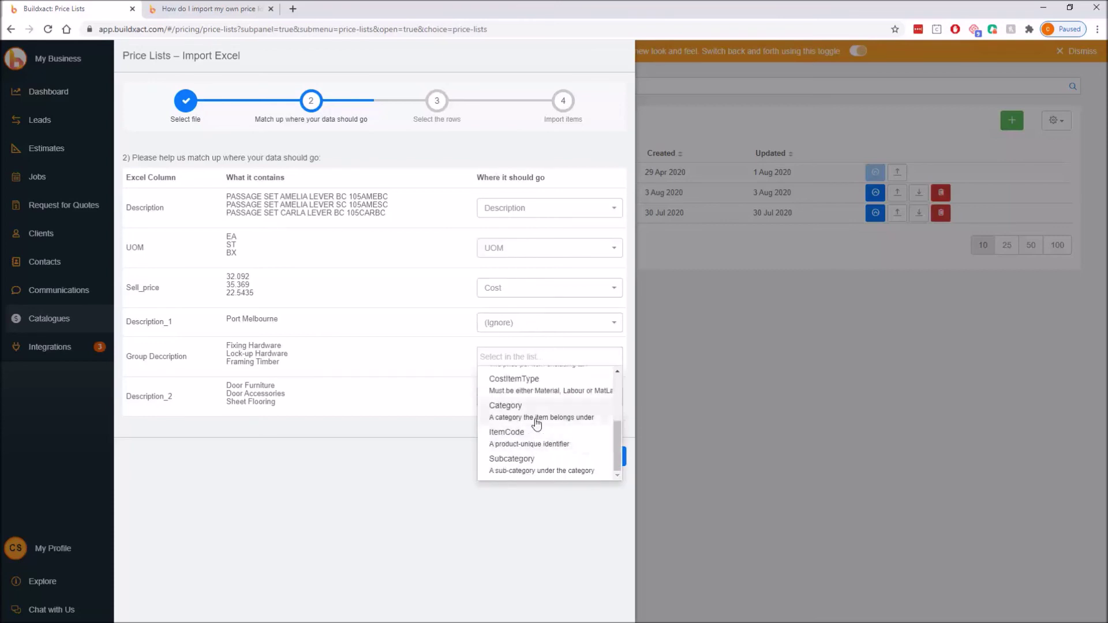
pyautogui.click(536, 423)
pyautogui.click(538, 401)
pyautogui.scroll(-5, 542, 438)
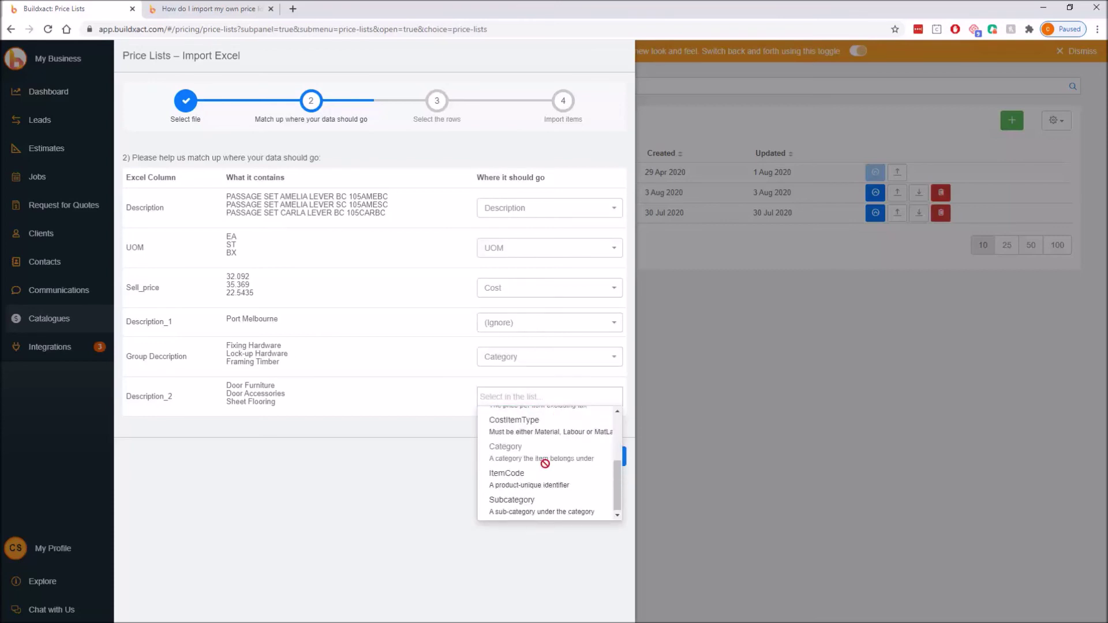
pyautogui.click(543, 503)
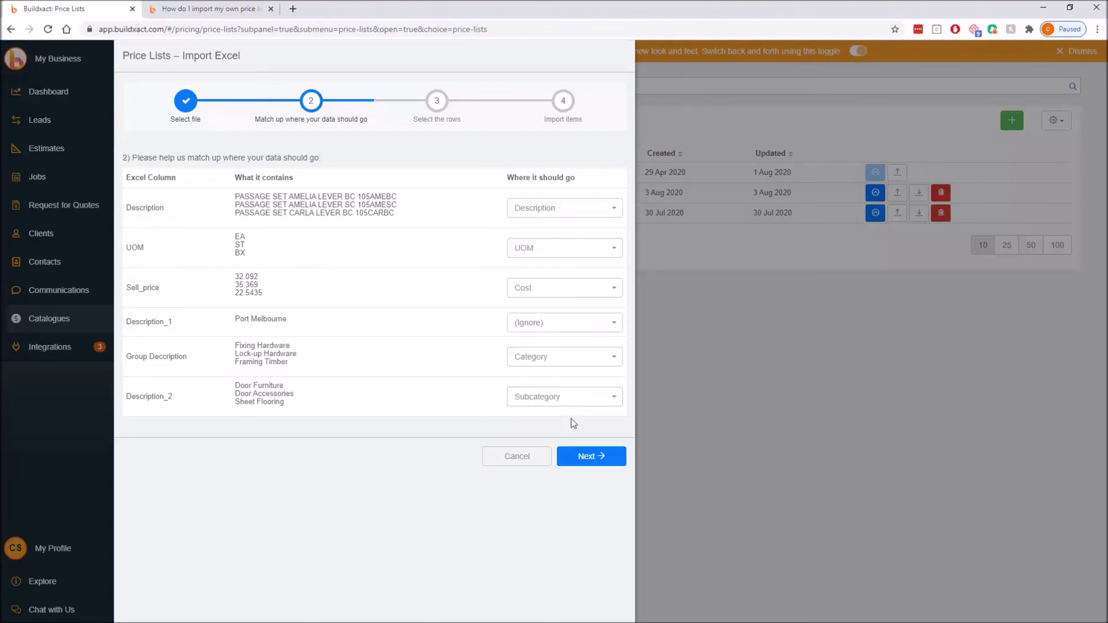
# Step: Continue to the row selection and import all the preselected price list rows
pyautogui.click(602, 457)
pyautogui.click(602, 457)
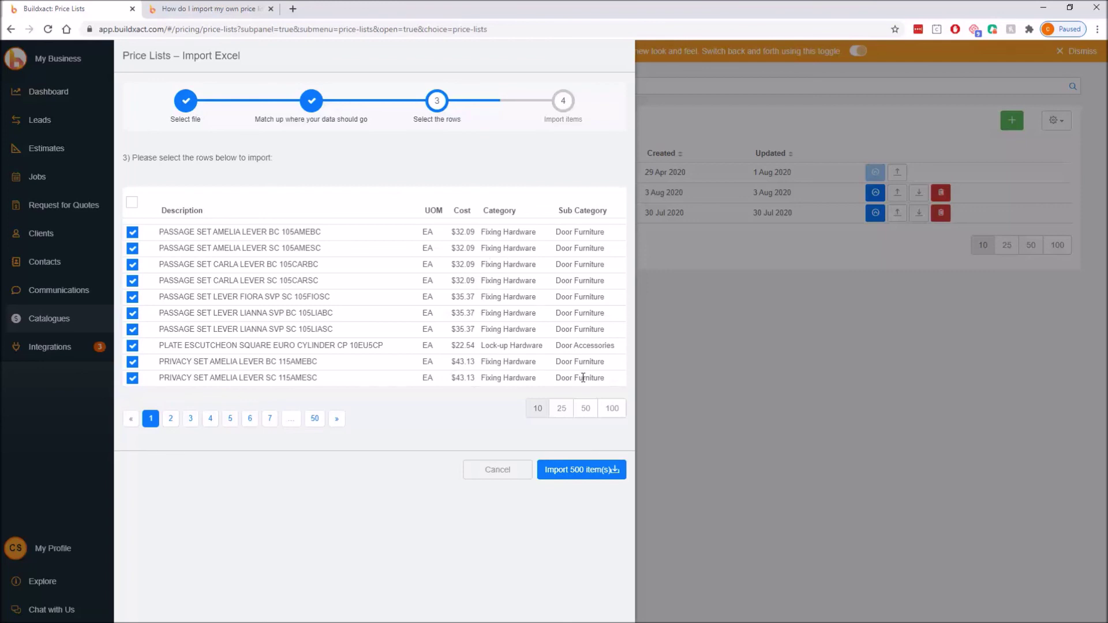
pyautogui.click(596, 470)
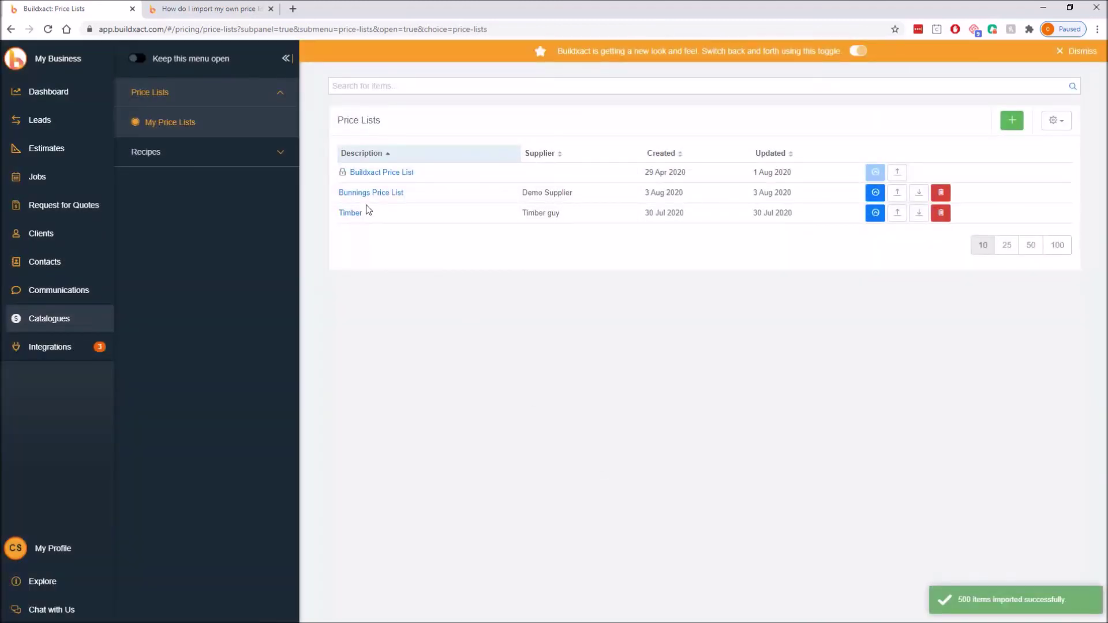
# Step: Open the Bunnings Price List, categorize it, and expand the Fixing Hardware category to show its subcategories
pyautogui.click(368, 195)
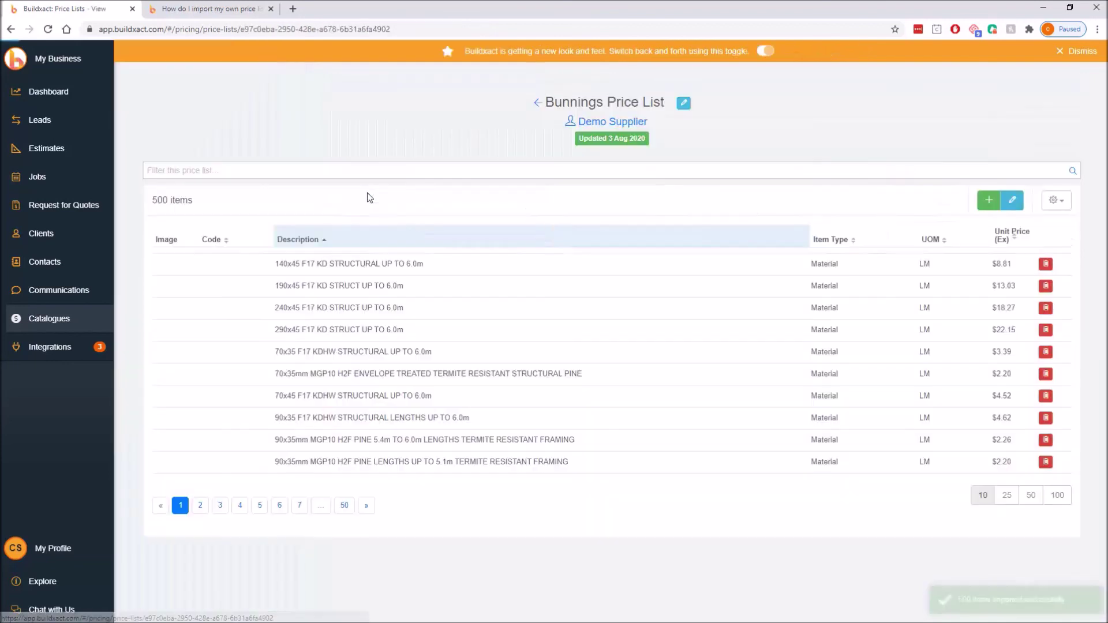
pyautogui.click(1057, 202)
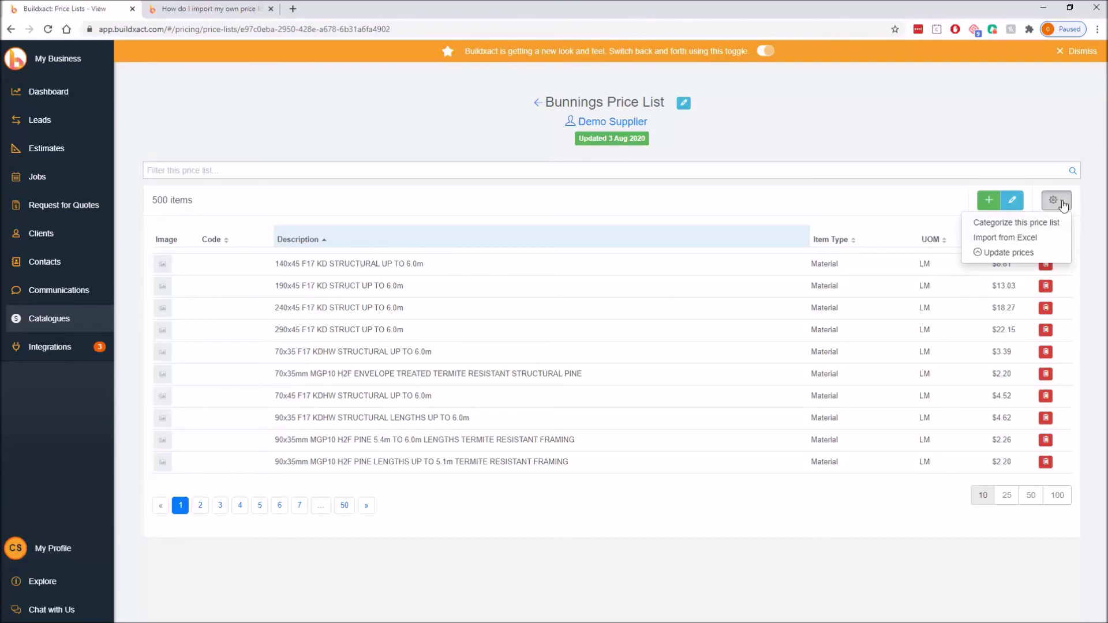
pyautogui.click(1030, 223)
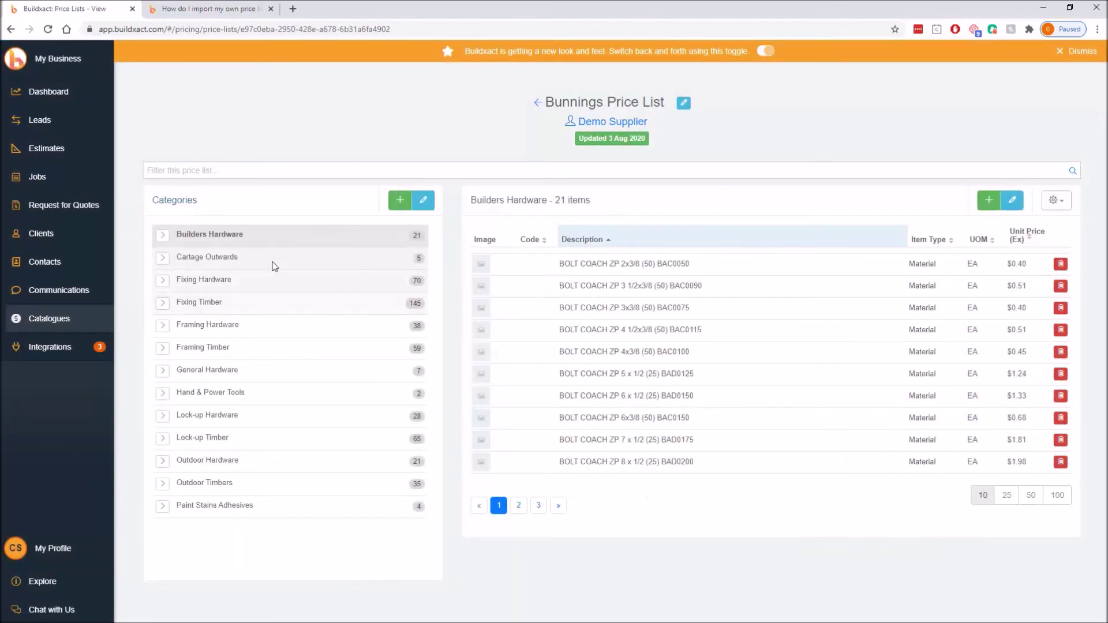
pyautogui.click(163, 280)
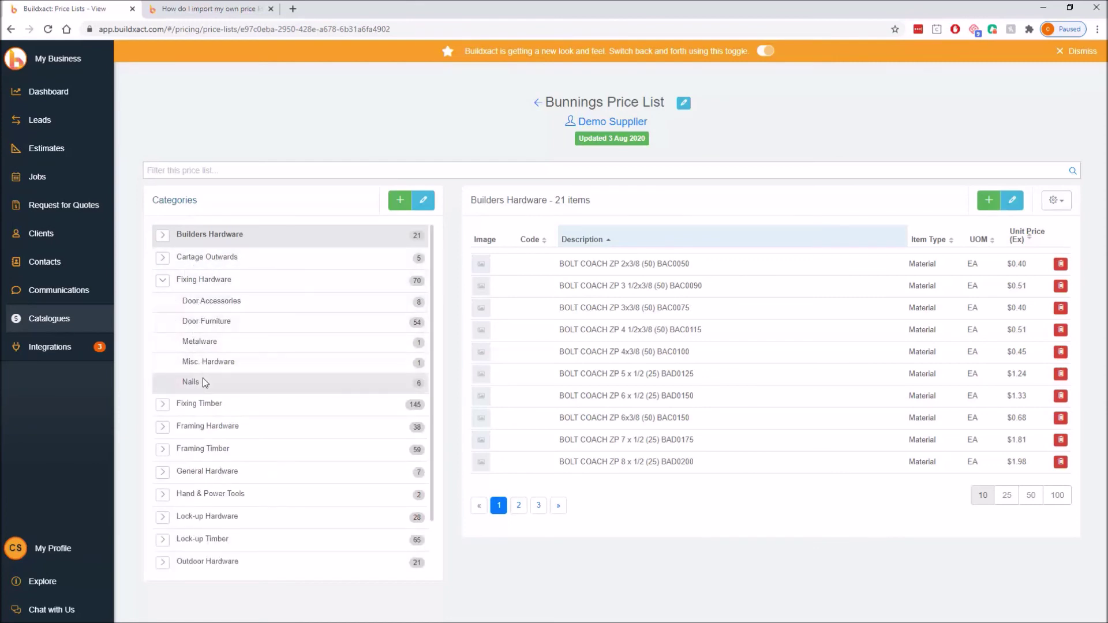